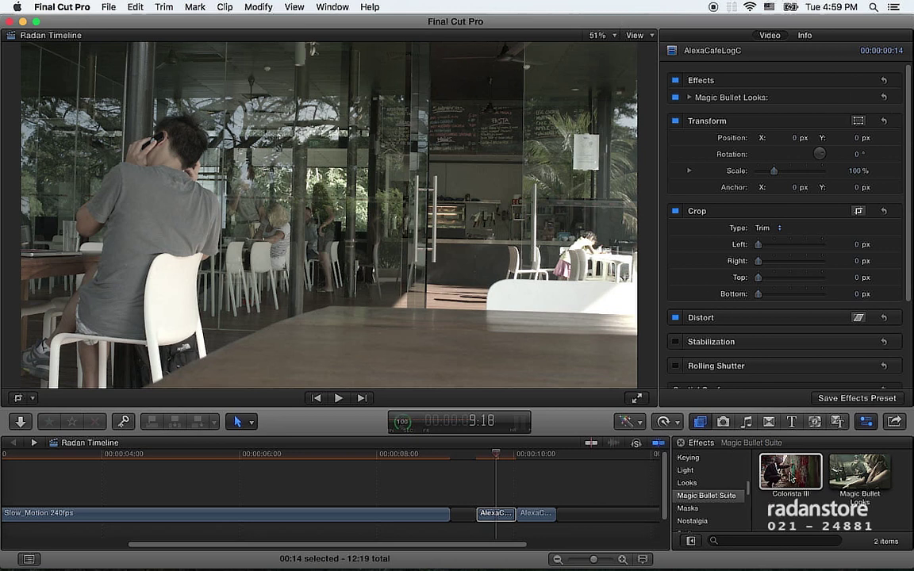
# - Drag Colorista III from the Magic Bullet Suite effects onto the AlexaCafeLogC timeline clip
pyautogui.moveTo(791, 472); pyautogui.dragTo(496, 515)
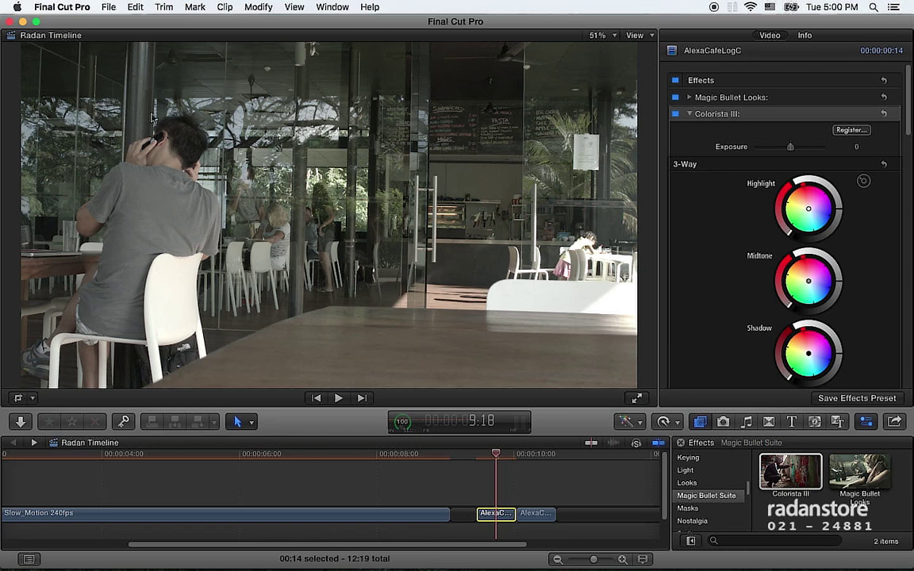
# - Open the Colorista III Key window from the inspector's Colorista Key section
pyautogui.scroll(-10, 820, 96)
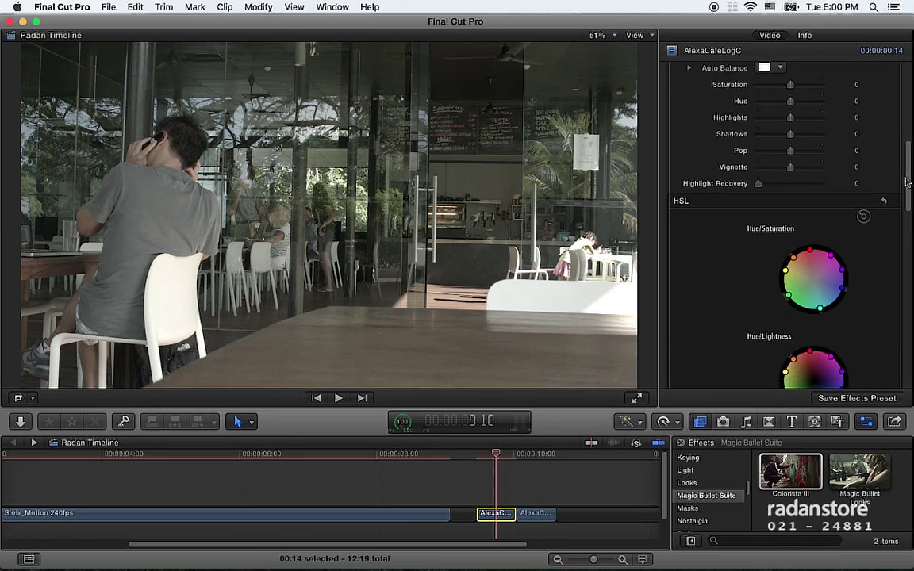
pyautogui.moveTo(907, 182); pyautogui.dragTo(896, 267)
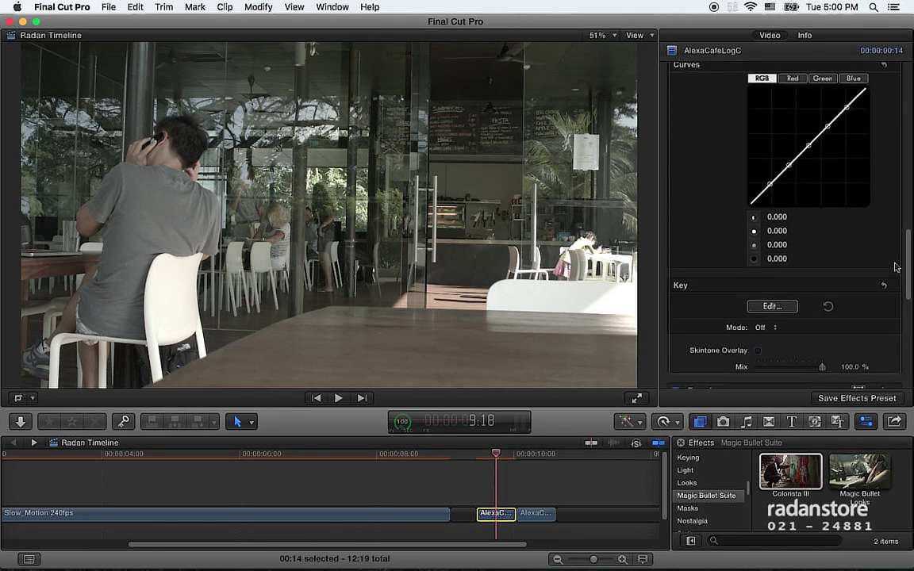
pyautogui.click(873, 325)
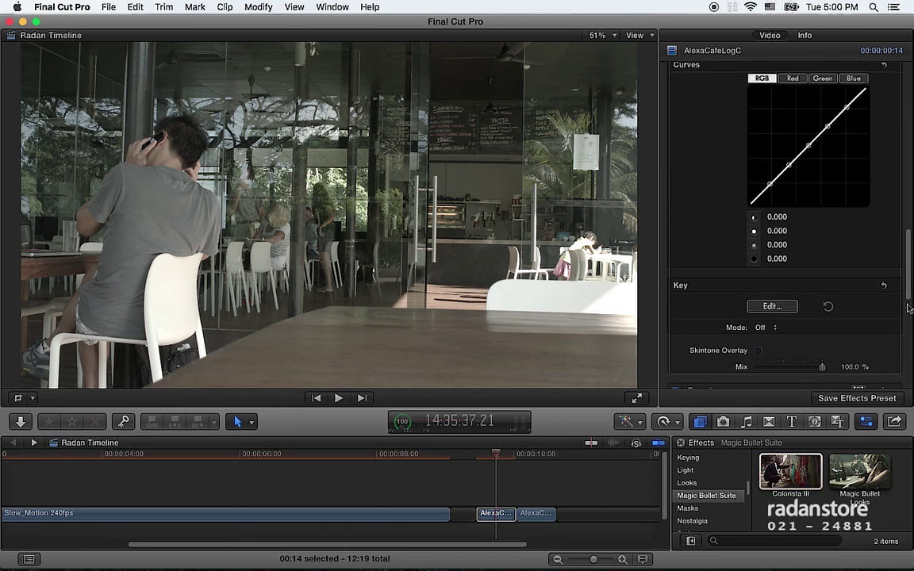
pyautogui.scroll(-3, 819, 270)
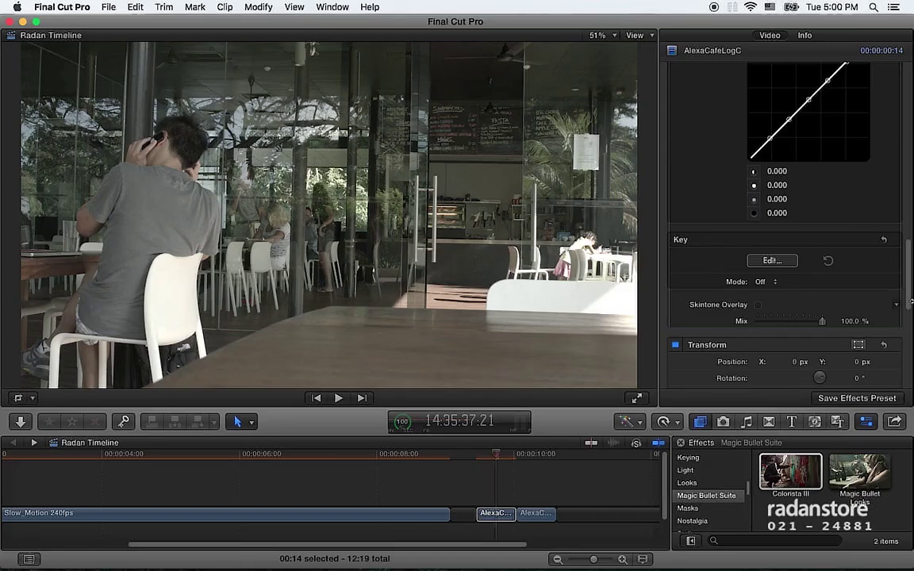
pyautogui.scroll(-5, 686, 164)
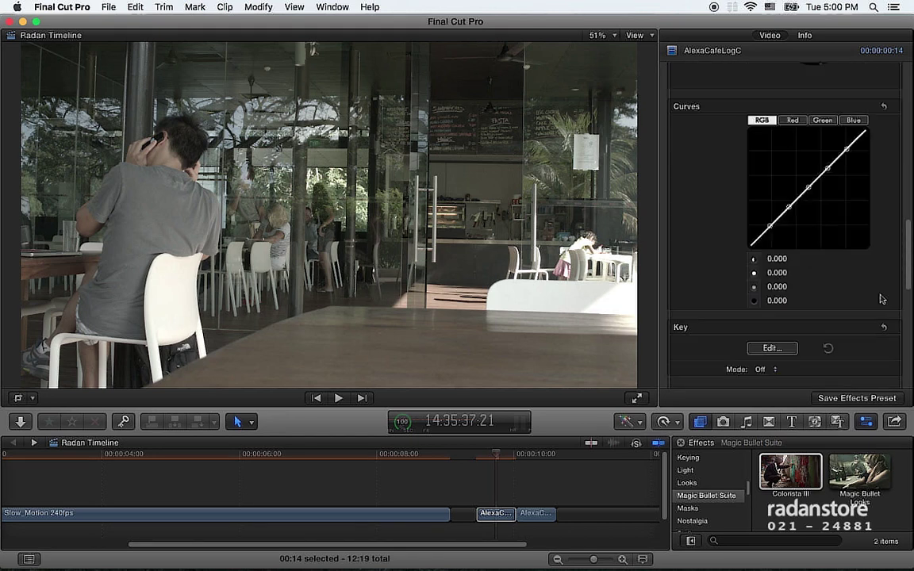
pyautogui.scroll(-5, 686, 164)
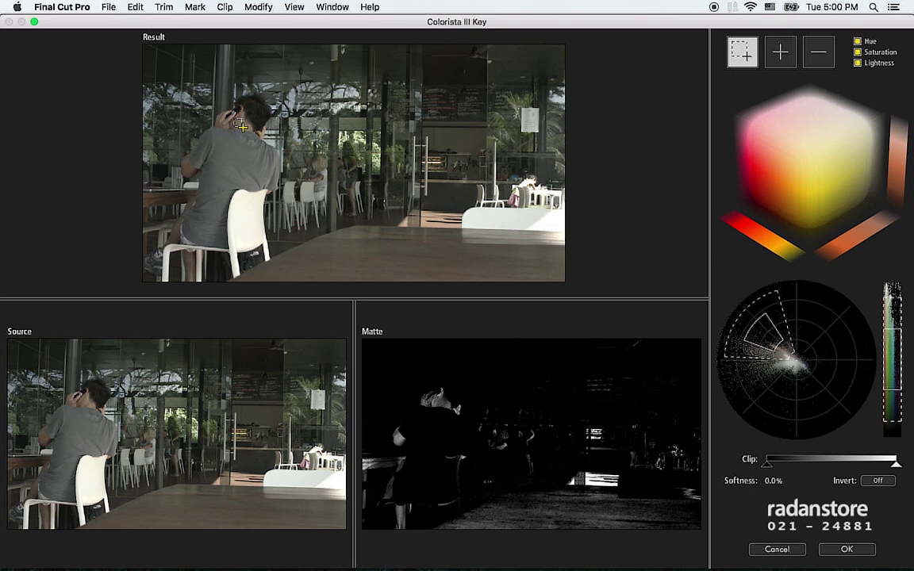
# - Sample the man's head to start the key, then add his neck with the + tool
pyautogui.moveTo(214, 110); pyautogui.dragTo(243, 127)
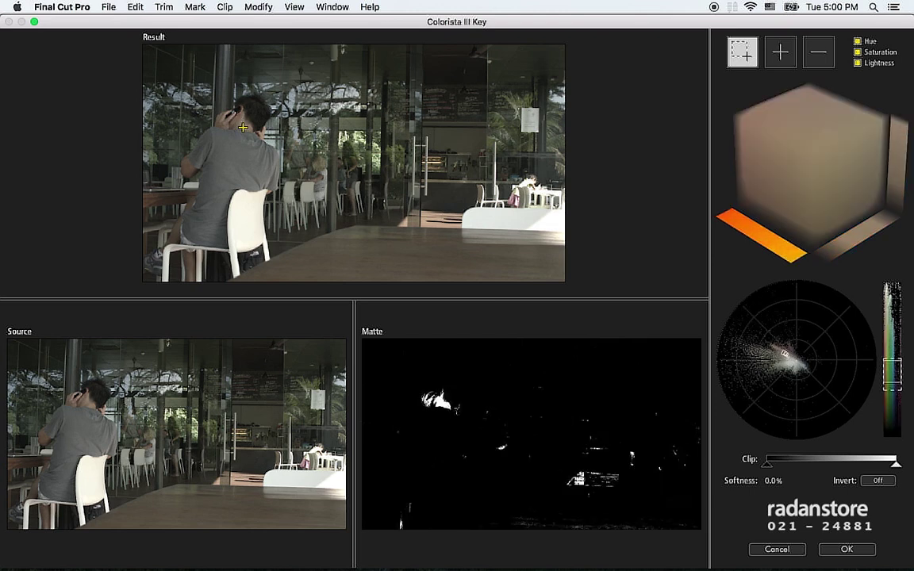
pyautogui.click(780, 51)
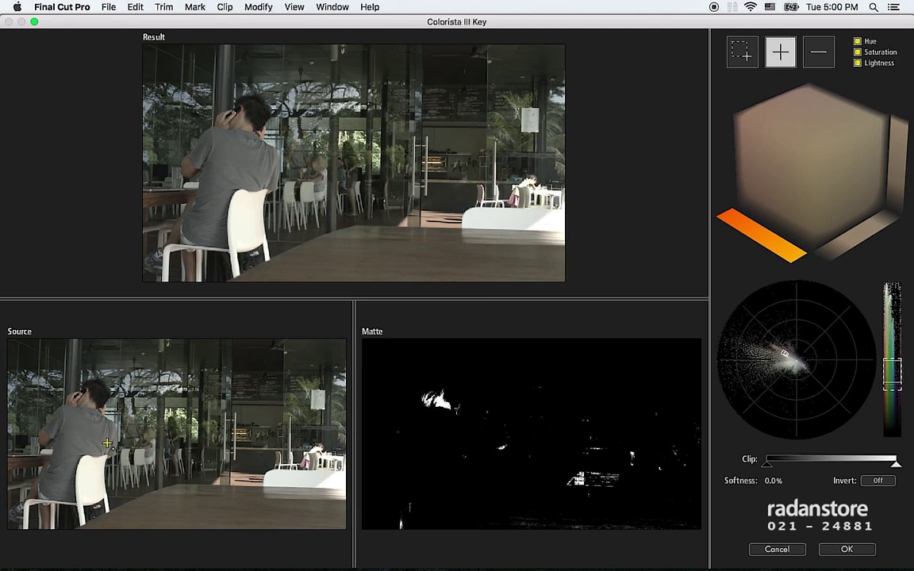
pyautogui.scroll(5, 48, 397)
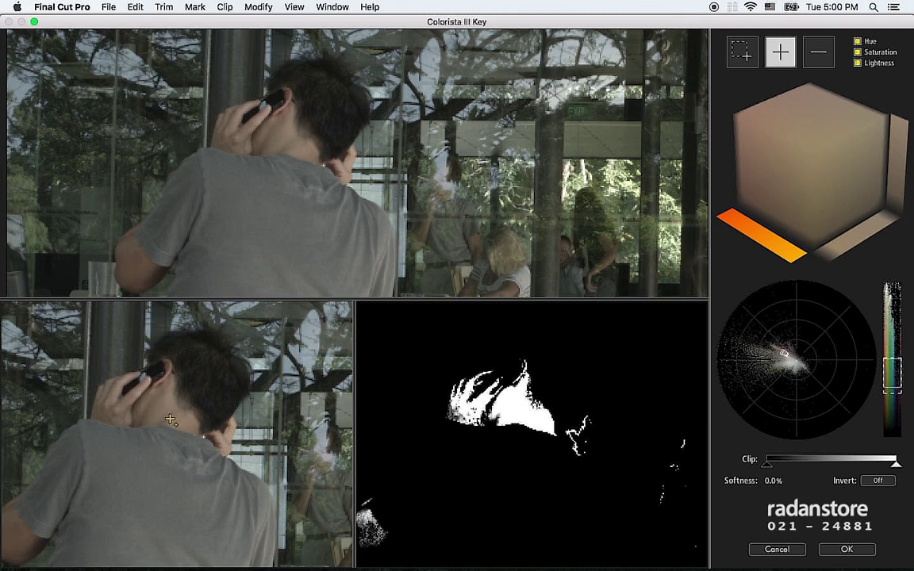
# - Add the neck's skin tone and widen the key's hue range toward yellow and green
pyautogui.click(171, 420)
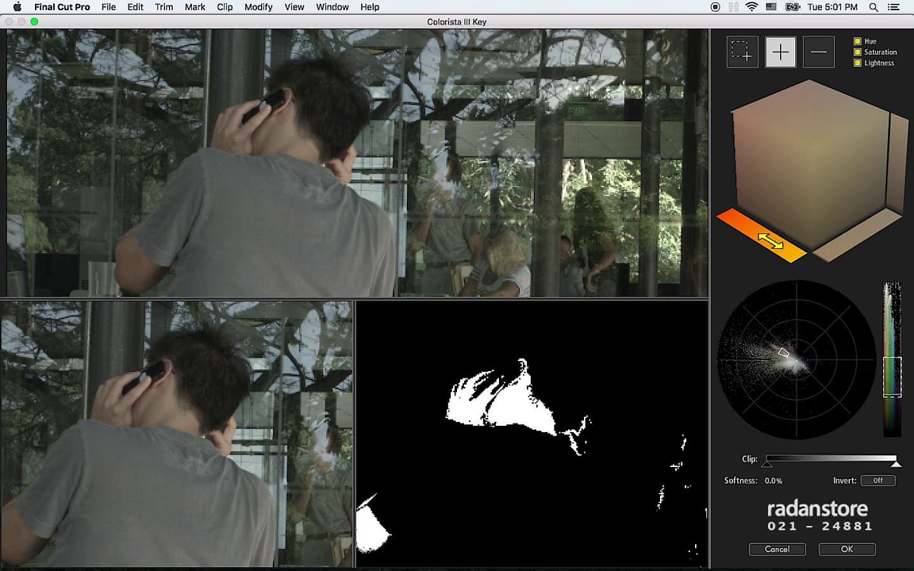
pyautogui.moveTo(770, 240); pyautogui.dragTo(774, 241)
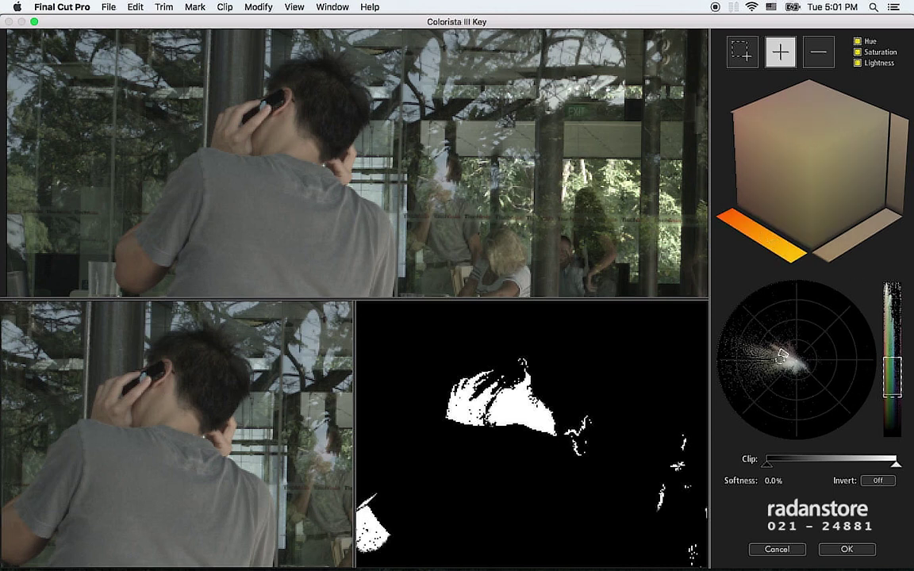
pyautogui.moveTo(718, 230); pyautogui.dragTo(696, 223)
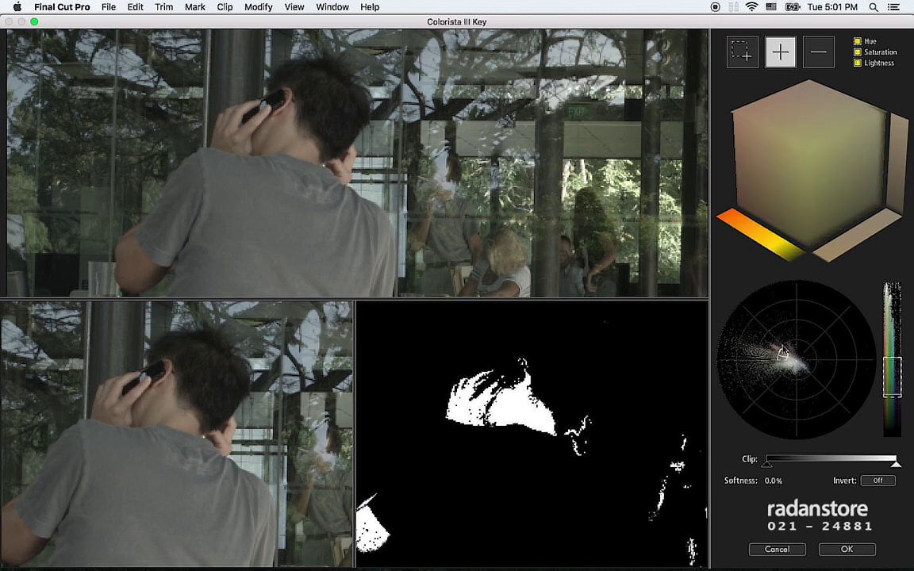
pyautogui.moveTo(652, 193); pyautogui.dragTo(666, 201)
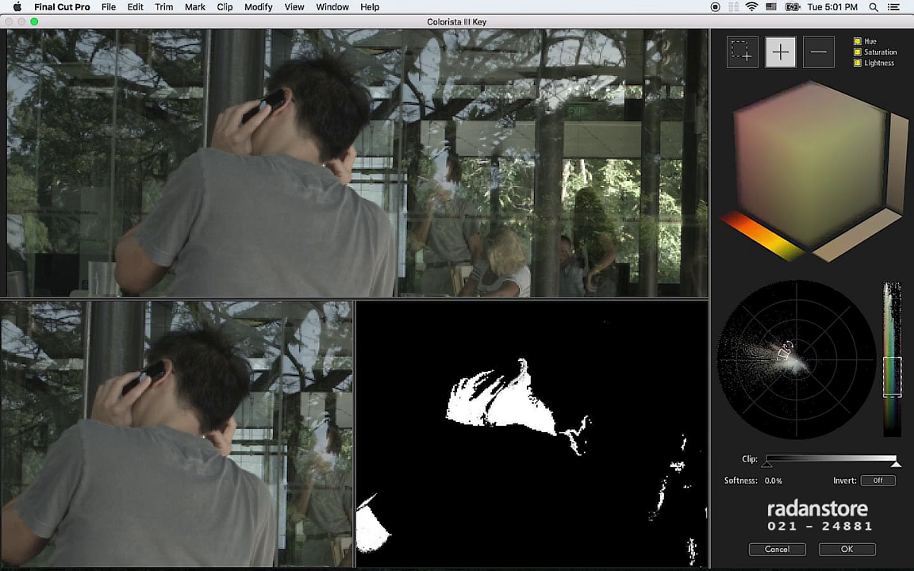
pyautogui.moveTo(701, 318); pyautogui.dragTo(694, 316)
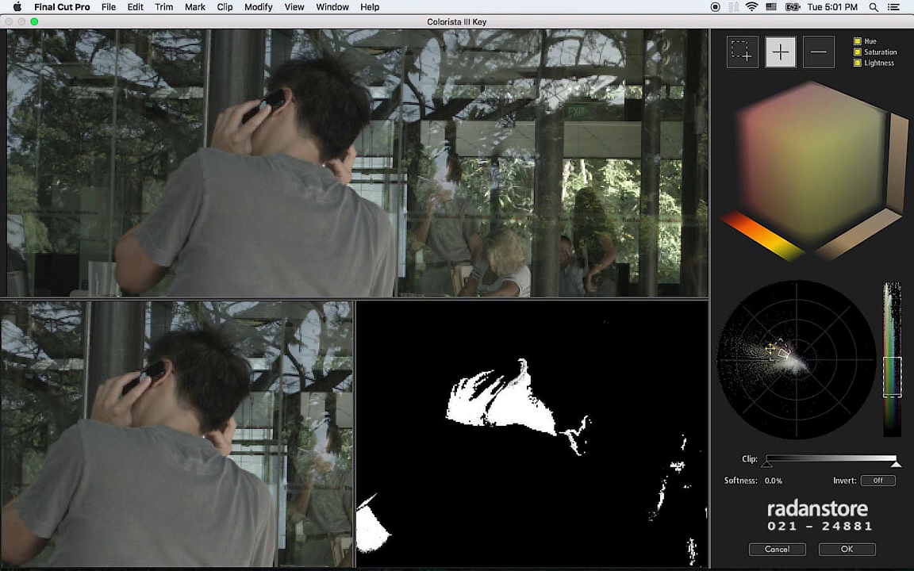
# - Add another colour sample and extend the key's lightness range upward and downward
pyautogui.click(792, 359)
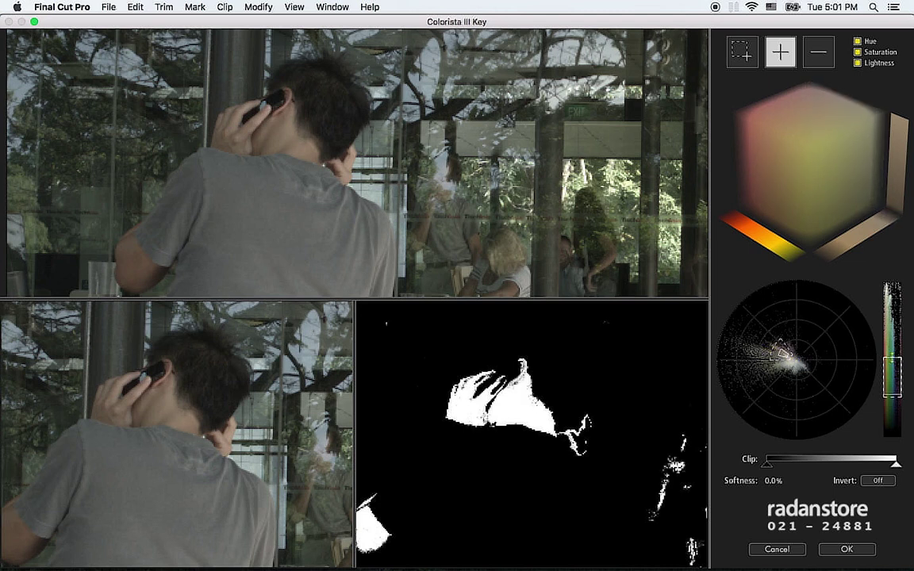
pyautogui.click(889, 349)
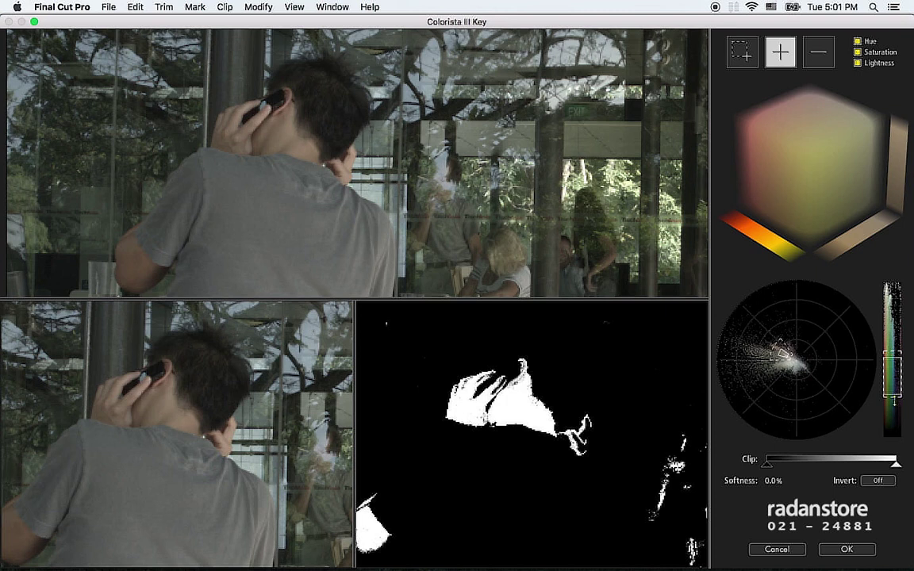
pyautogui.click(895, 407)
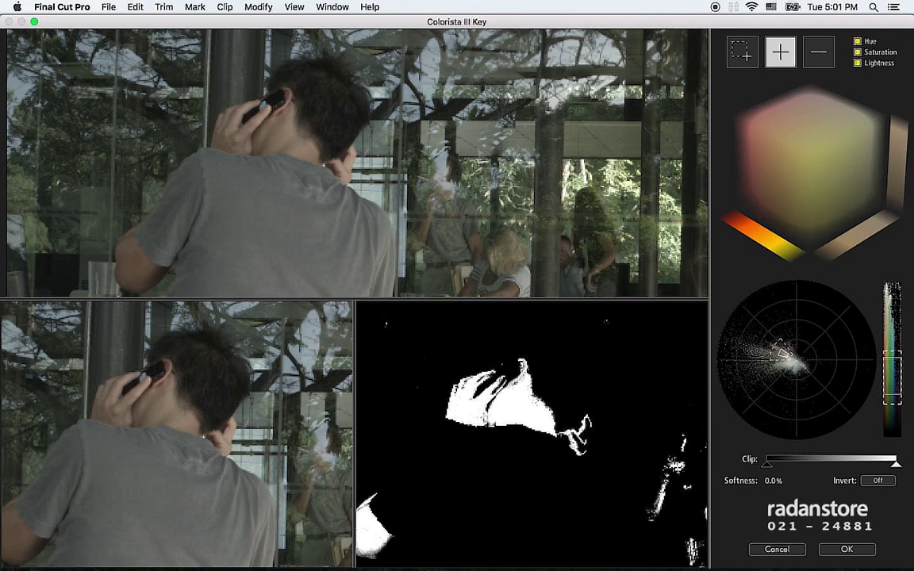
pyautogui.click(892, 344)
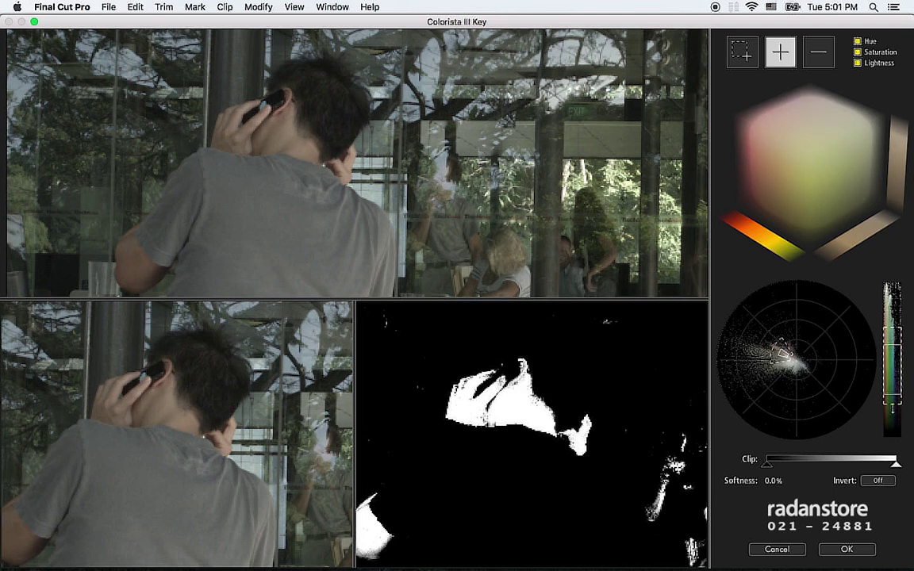
# - Raise the lightness range bottom slightly and trial key softness values of 2.0% and 1.0%
pyautogui.moveTo(892, 409); pyautogui.dragTo(892, 404)
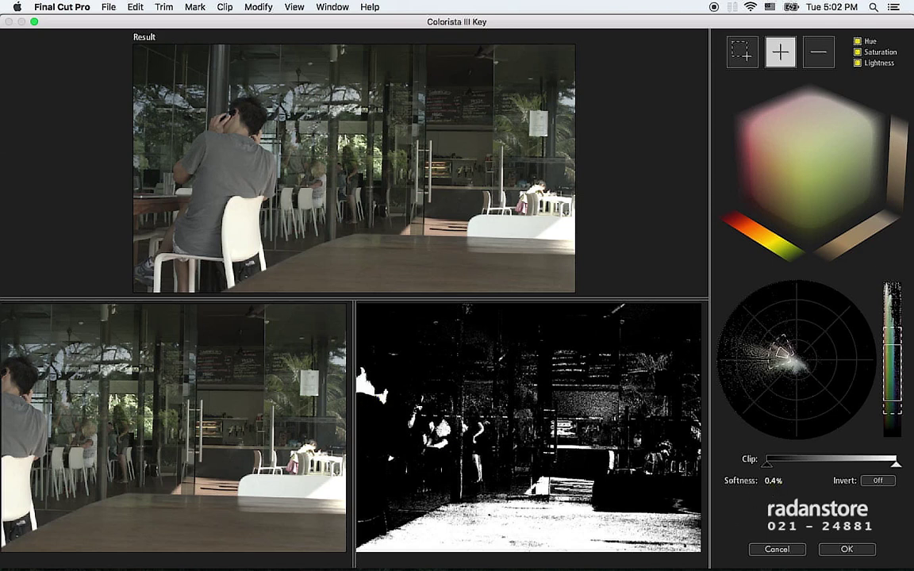
pyautogui.moveTo(773, 481); pyautogui.dragTo(779, 481)
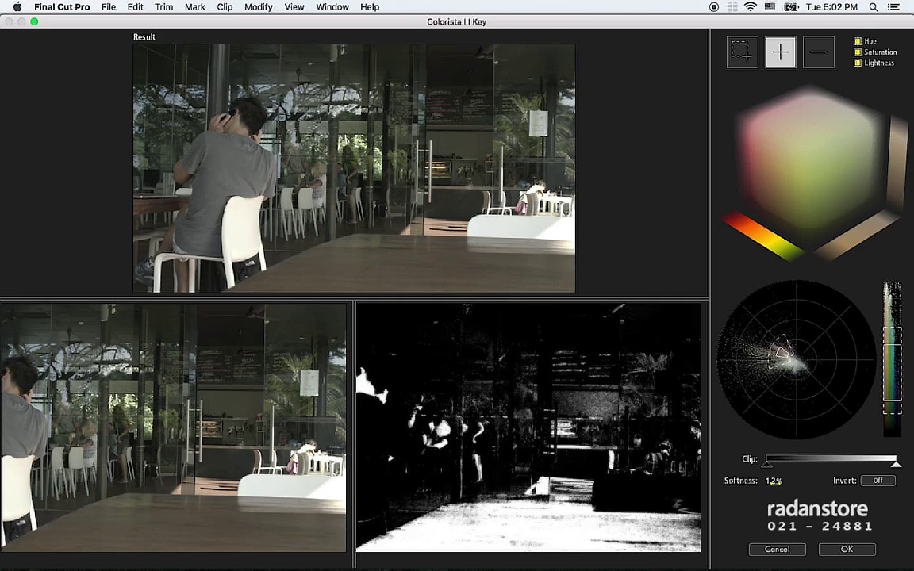
pyautogui.doubleClick(774, 481)
pyautogui.write('2')
pyautogui.press('Return')
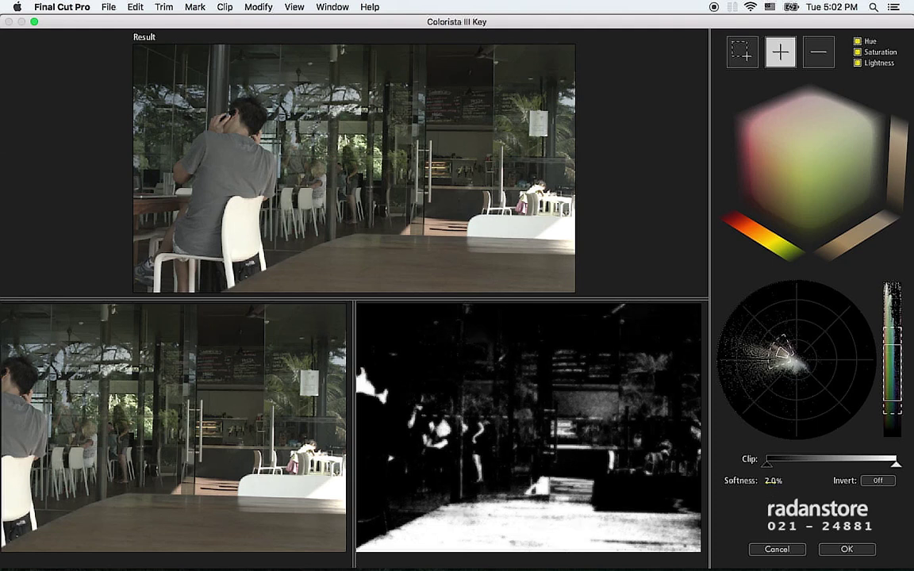
pyautogui.doubleClick(774, 481)
pyautogui.write('1')
pyautogui.press('Return')
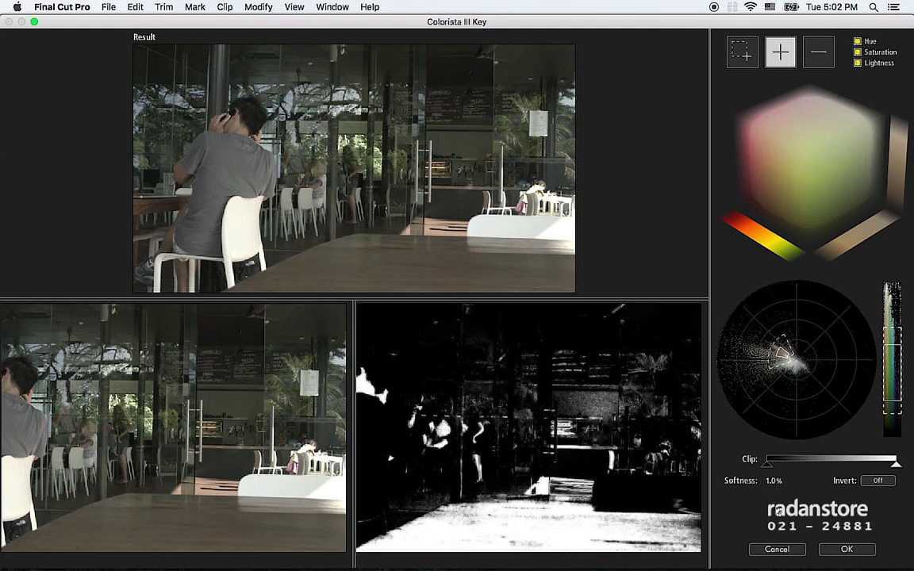
# - Set the key softness to 1.5% and accept the finished key
pyautogui.doubleClick(767, 482)
pyautogui.write('1.')
pyautogui.press('Return')
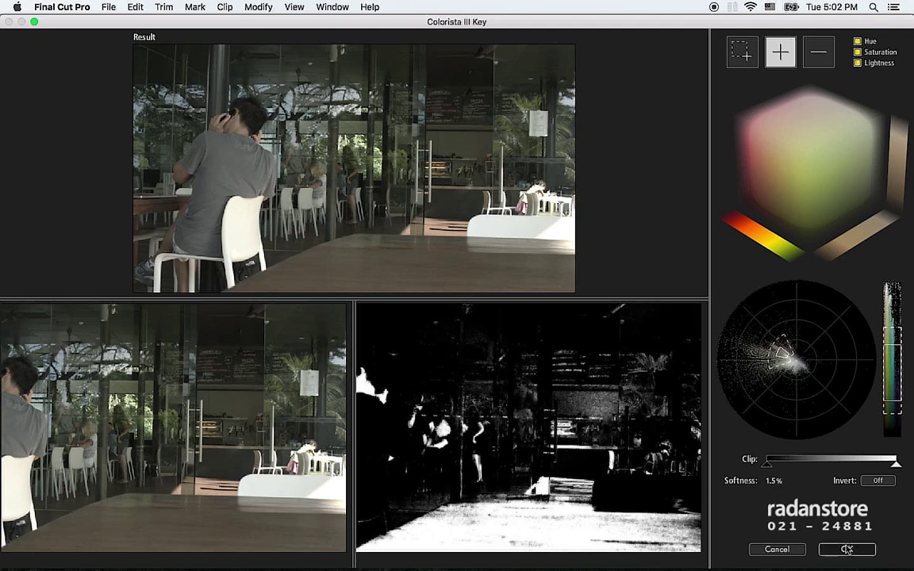
pyautogui.click(848, 549)
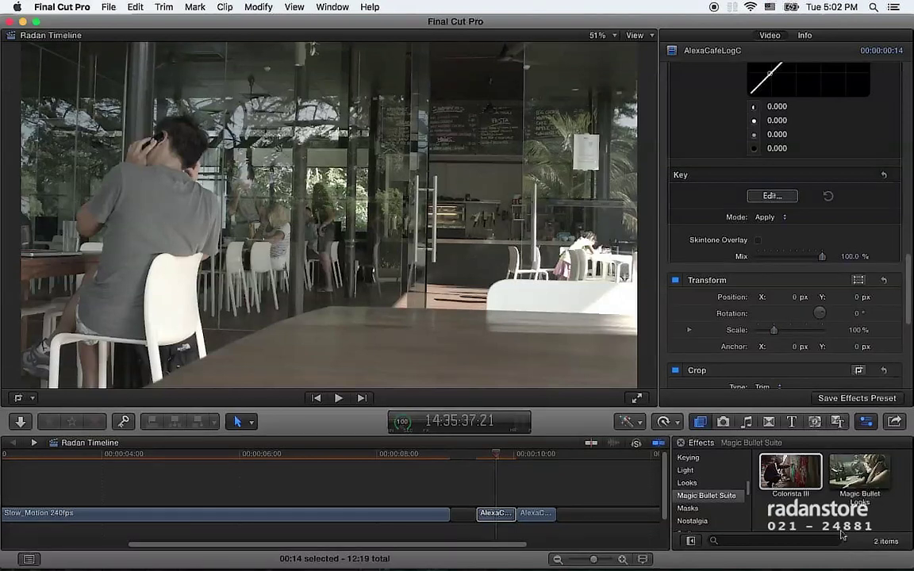
# - Enter 0 in the Colorista III Saturation field, replacing the value of 100
pyautogui.scroll(2, 903, 227)
pyautogui.scroll(5, 841, 226)
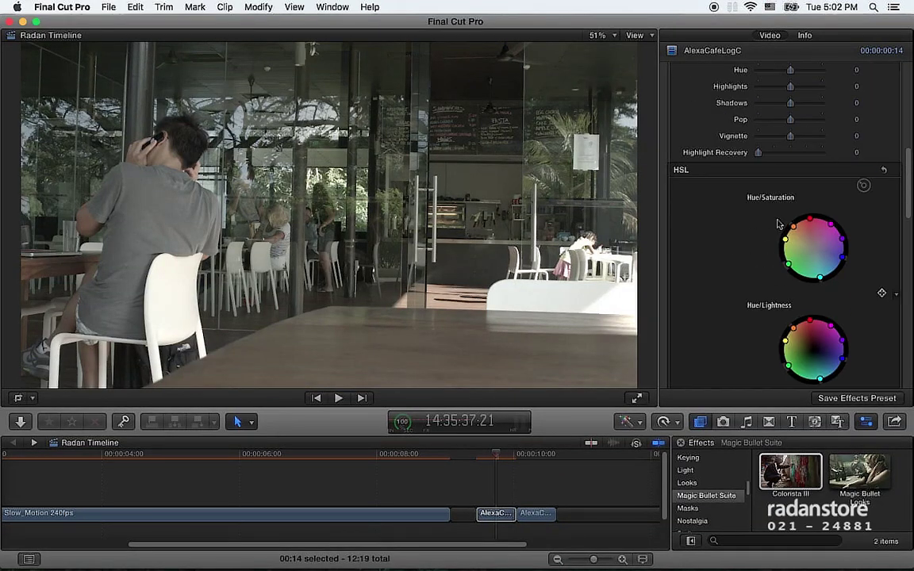
pyautogui.scroll(3, 826, 121)
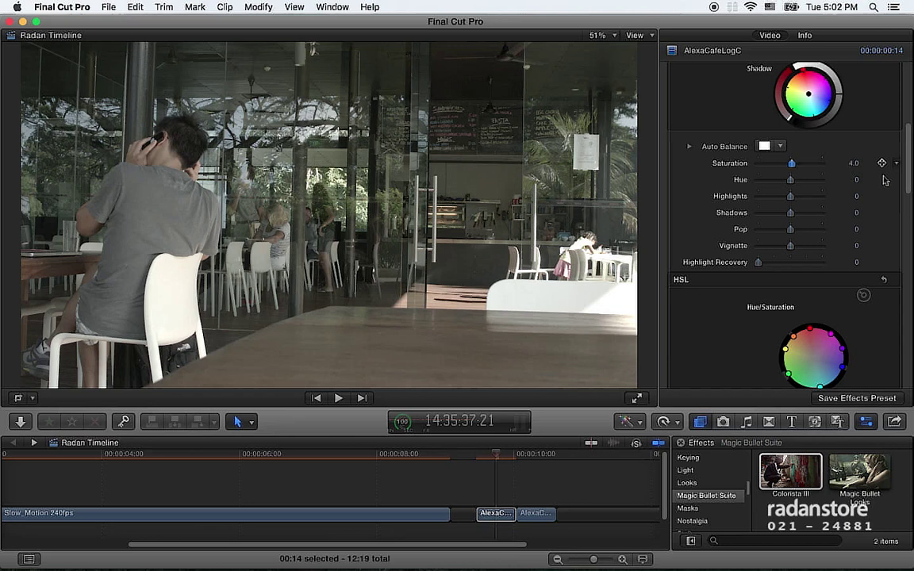
pyautogui.moveTo(792, 164); pyautogui.dragTo(825, 164)
pyautogui.click(848, 163)
pyautogui.write('0')
pyautogui.press('Return')
pyautogui.scroll(10, 909, 189)
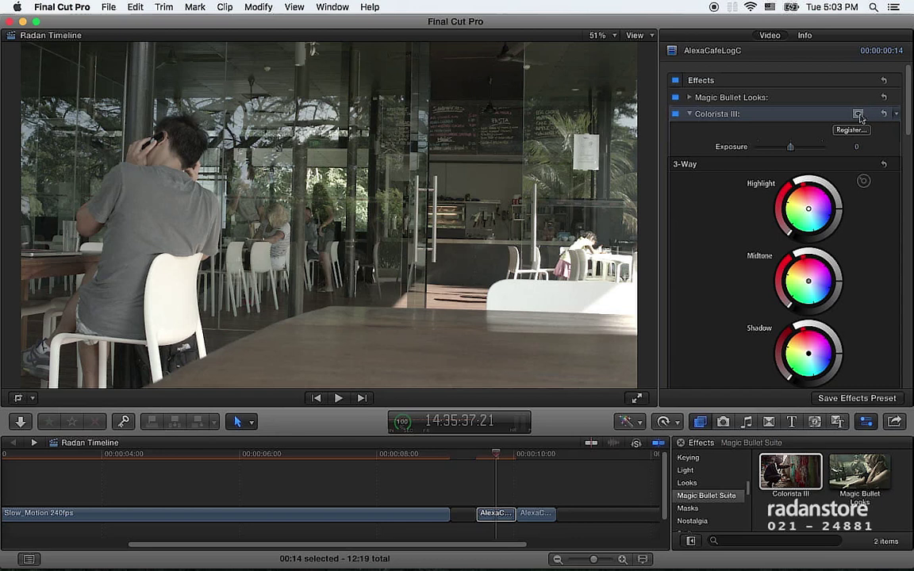
# - Add a Colorista III shape mask, move it onto the seated man and make it a rounded rectangle
pyautogui.click(860, 116)
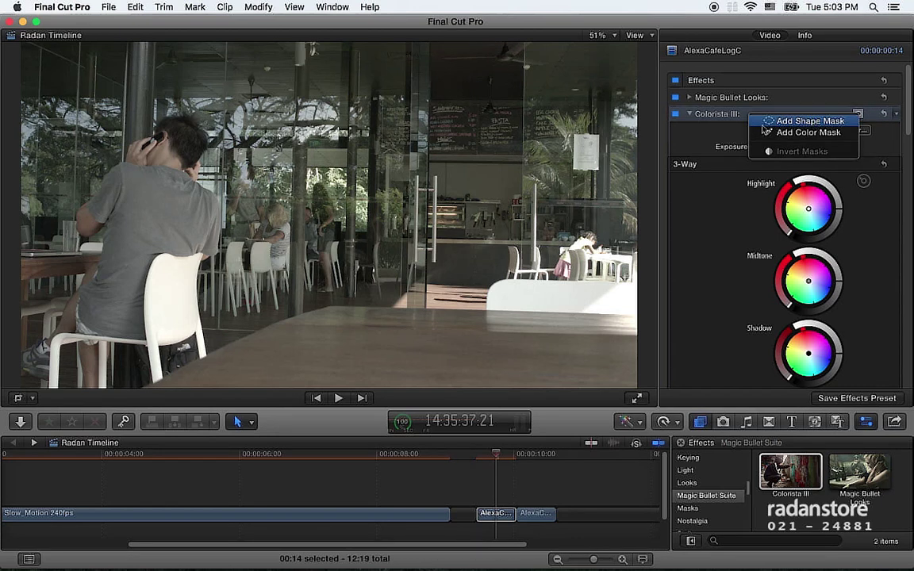
pyautogui.click(800, 122)
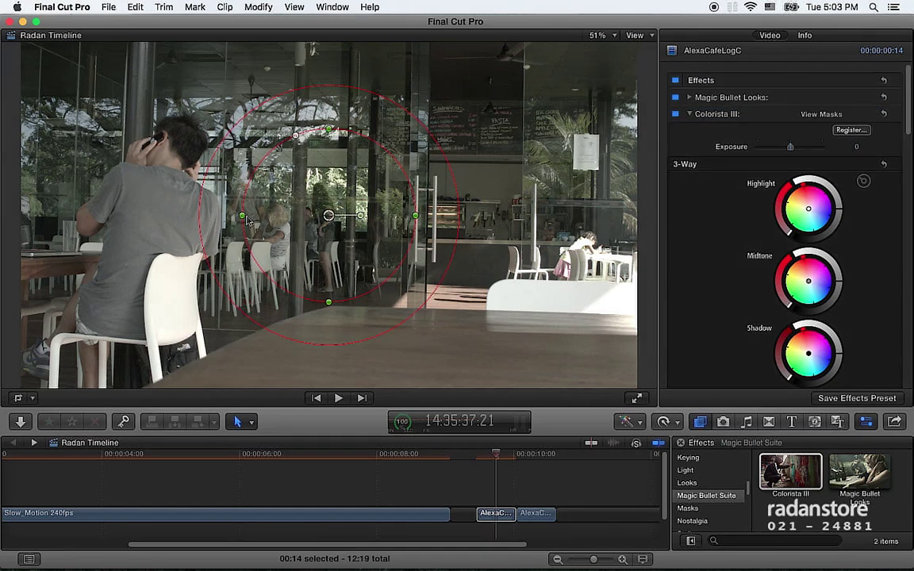
pyautogui.moveTo(189, 194); pyautogui.dragTo(153, 188)
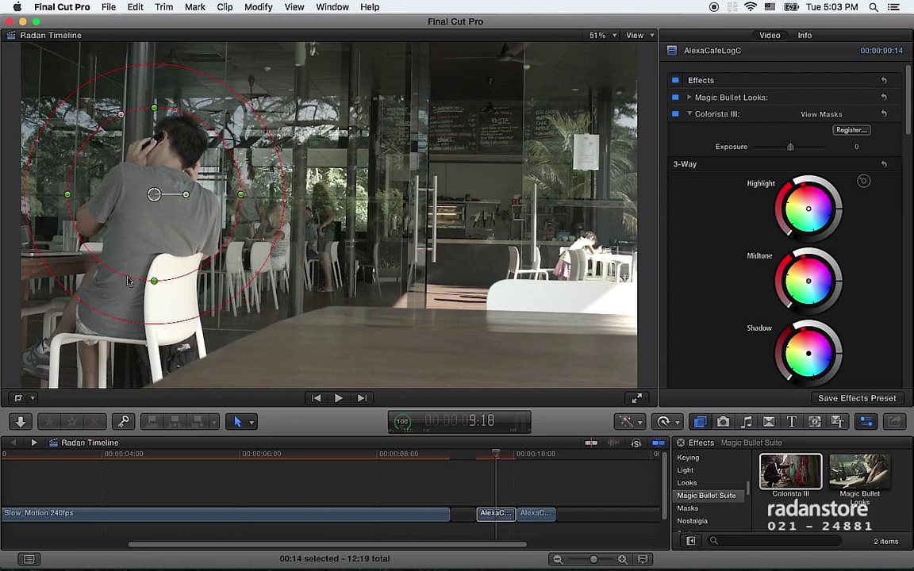
pyautogui.moveTo(108, 115); pyautogui.dragTo(84, 109)
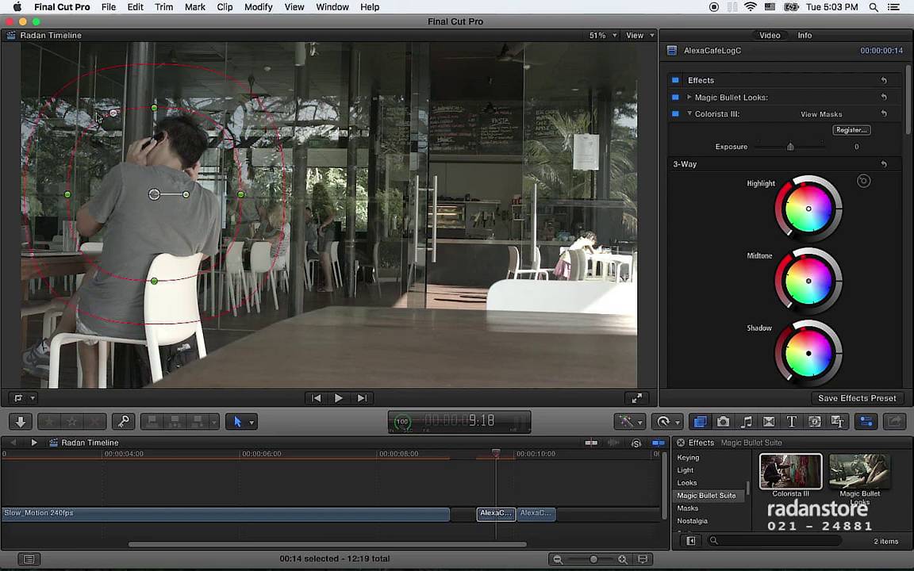
# - Narrow and shorten the mask and move it down to frame the man's upper body
pyautogui.moveTo(160, 200); pyautogui.dragTo(154, 199)
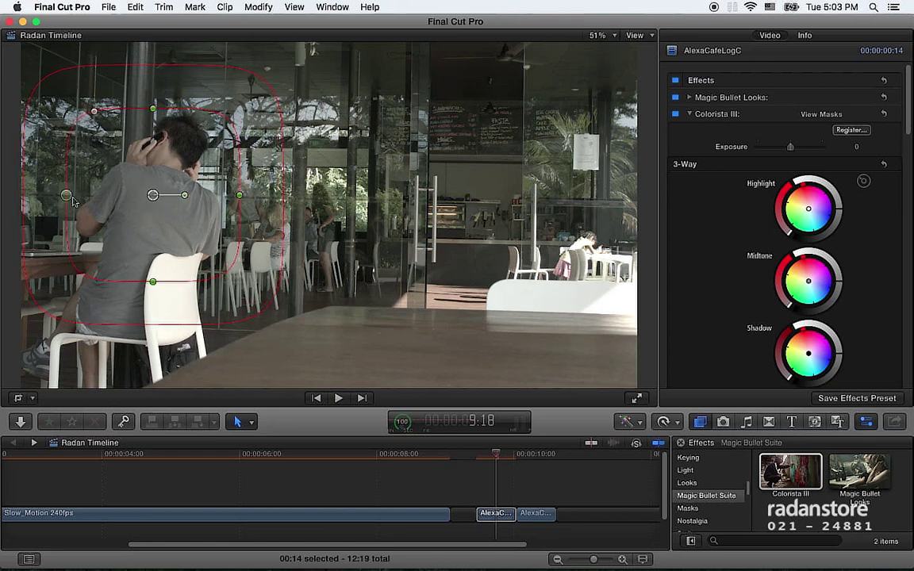
pyautogui.moveTo(72, 201); pyautogui.dragTo(79, 201)
pyautogui.moveTo(154, 196); pyautogui.dragTo(149, 168)
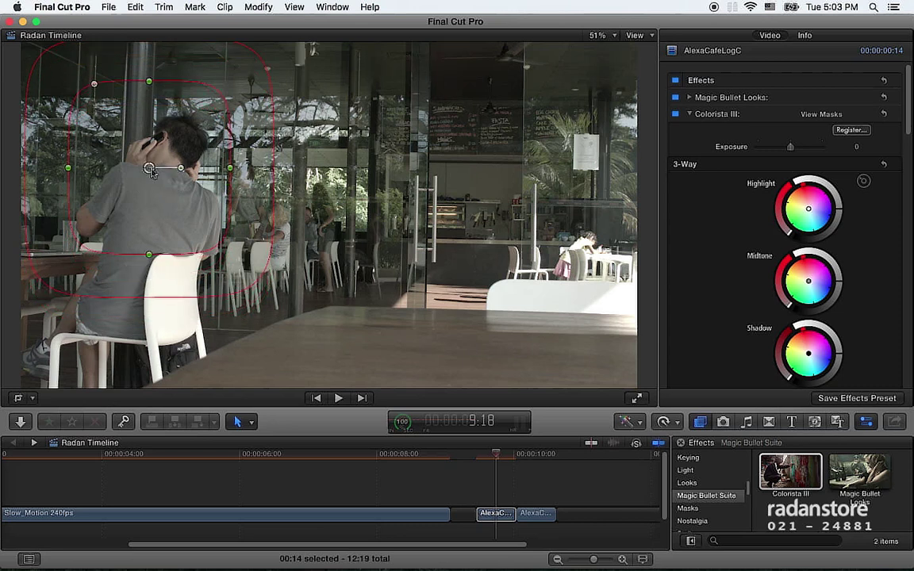
pyautogui.moveTo(149, 83); pyautogui.dragTo(149, 87)
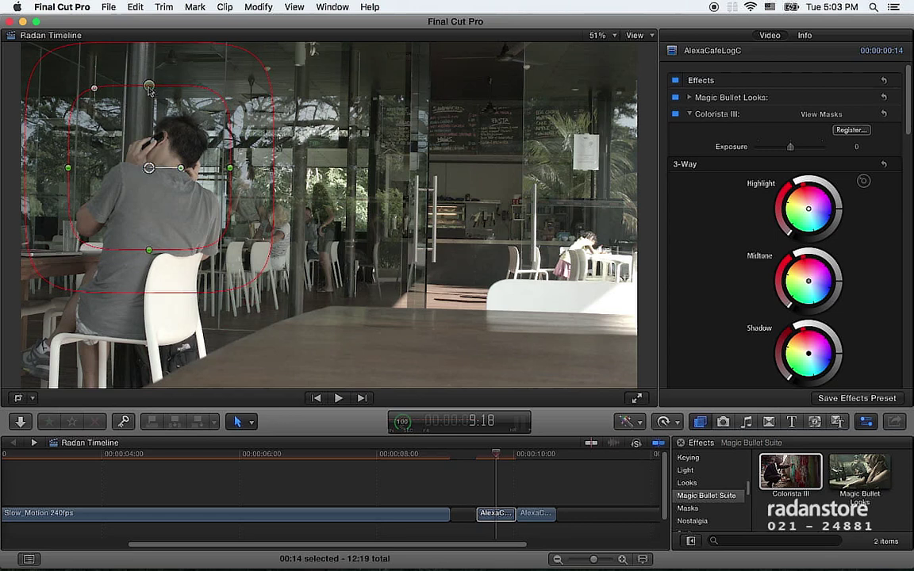
pyautogui.moveTo(149, 168); pyautogui.dragTo(150, 176)
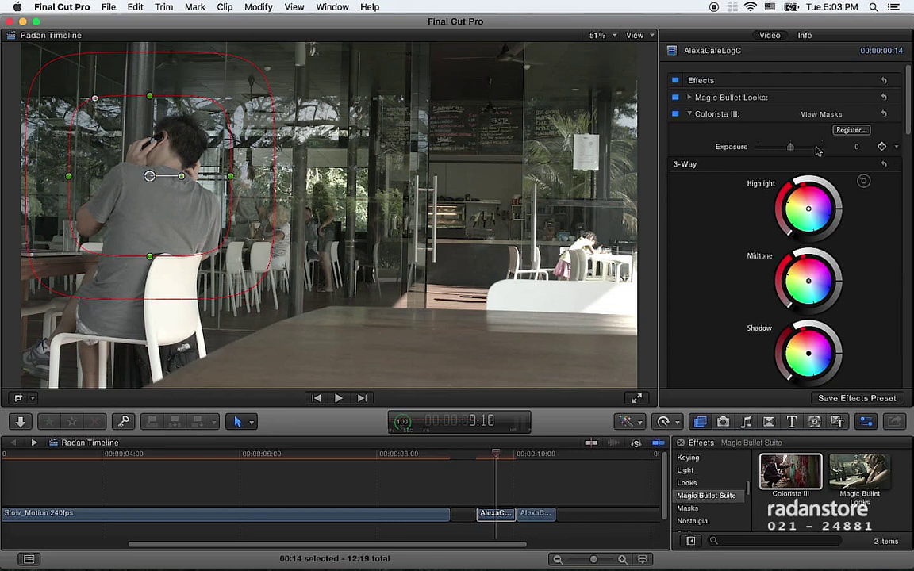
# - Raise the Colorista III exposure to 4.0 inside the shape mask
pyautogui.moveTo(792, 147); pyautogui.dragTo(822, 148)
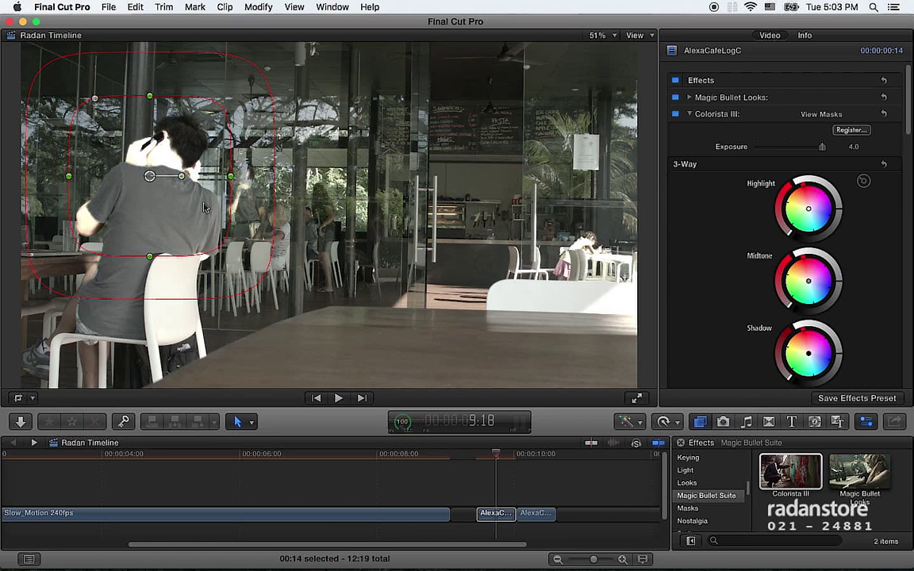
pyautogui.scroll(-10, 904, 251)
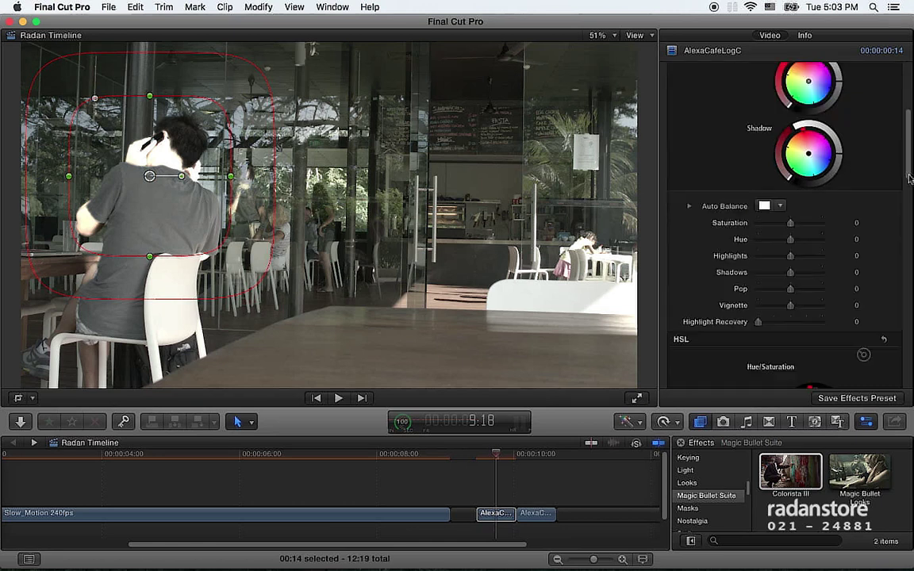
pyautogui.scroll(-3, 902, 251)
pyautogui.scroll(10, 905, 158)
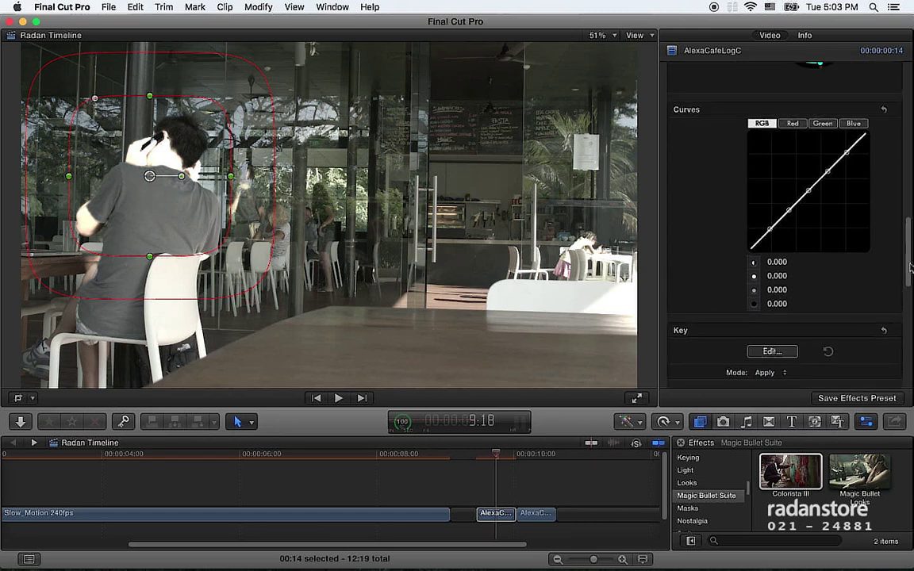
pyautogui.scroll(2, 905, 157)
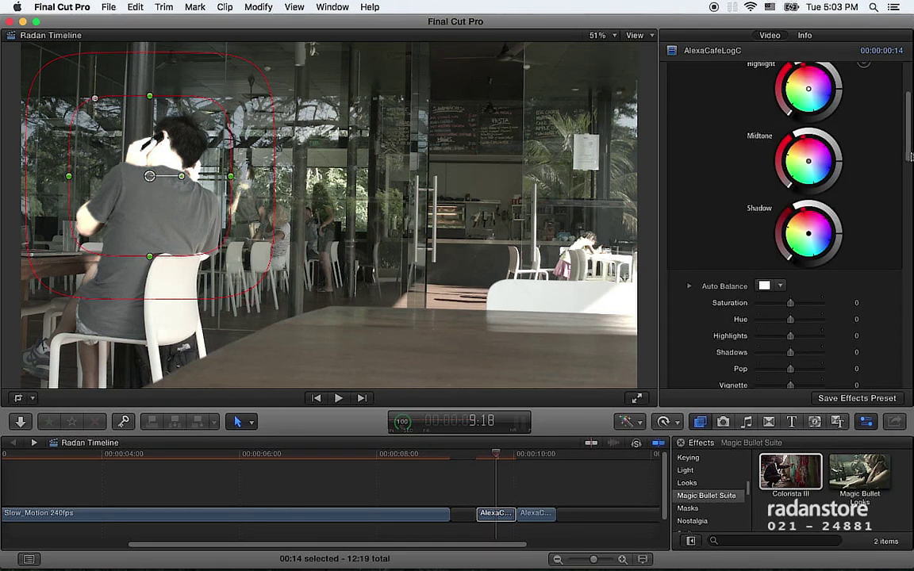
pyautogui.scroll(3, 911, 156)
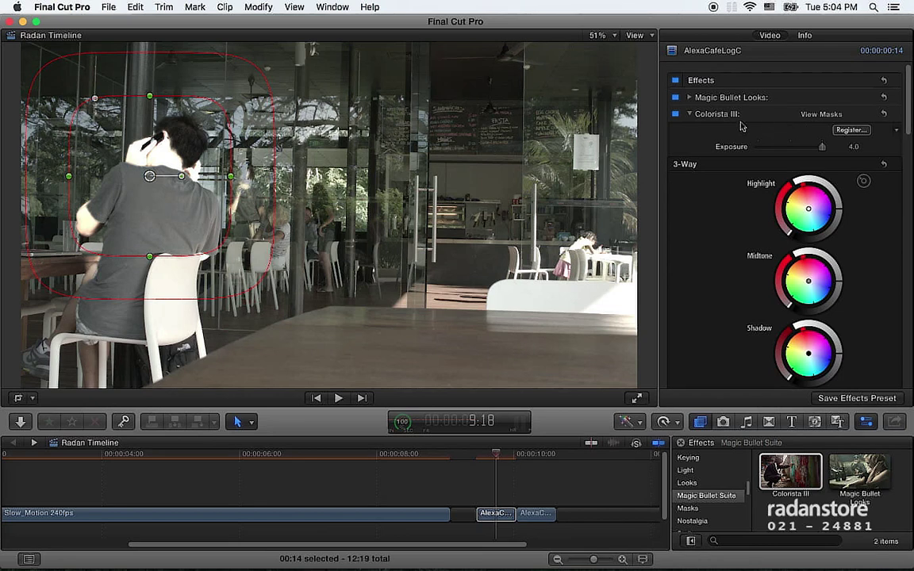
# - Preview the mask as white on black, then reset exposure back to 0
pyautogui.click(835, 116)
pyautogui.click(836, 116)
pyautogui.click(753, 110)
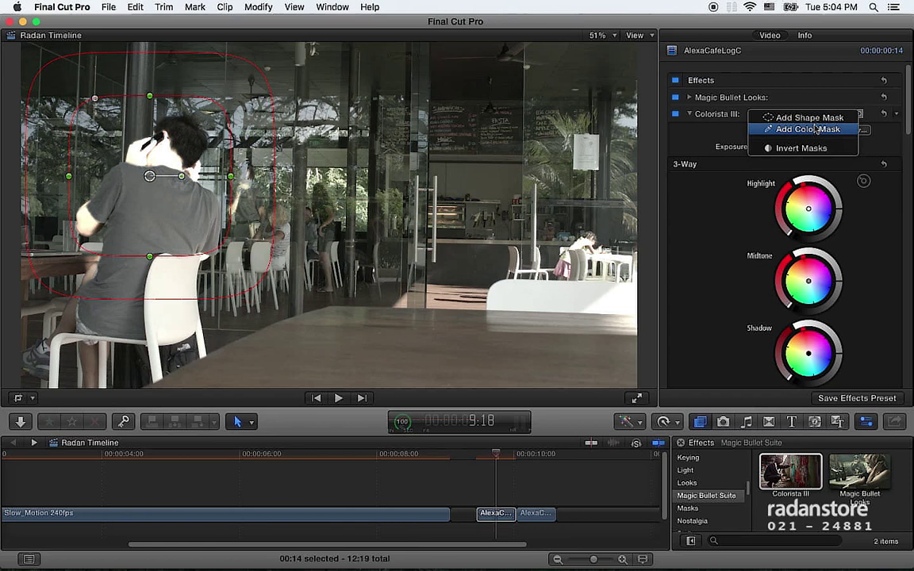
pyautogui.click(911, 116)
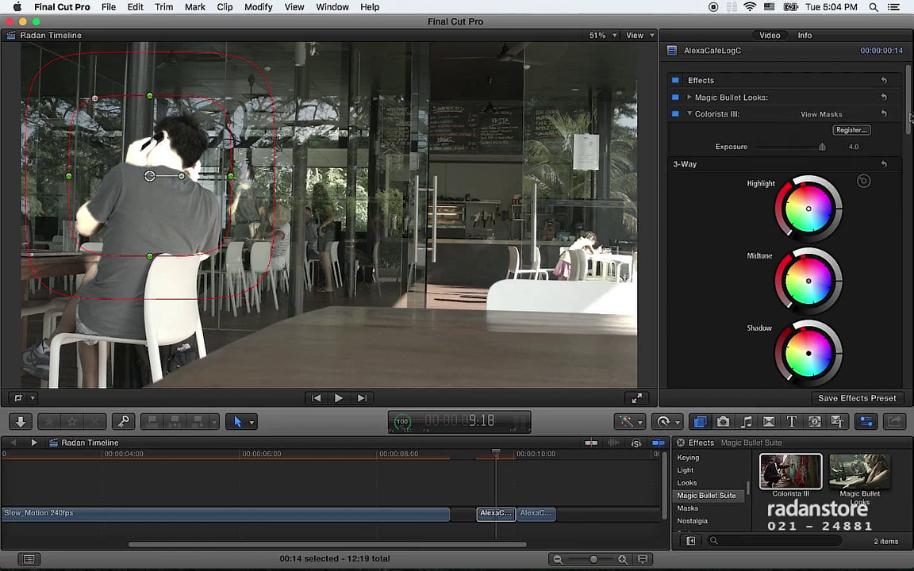
pyautogui.click(896, 149)
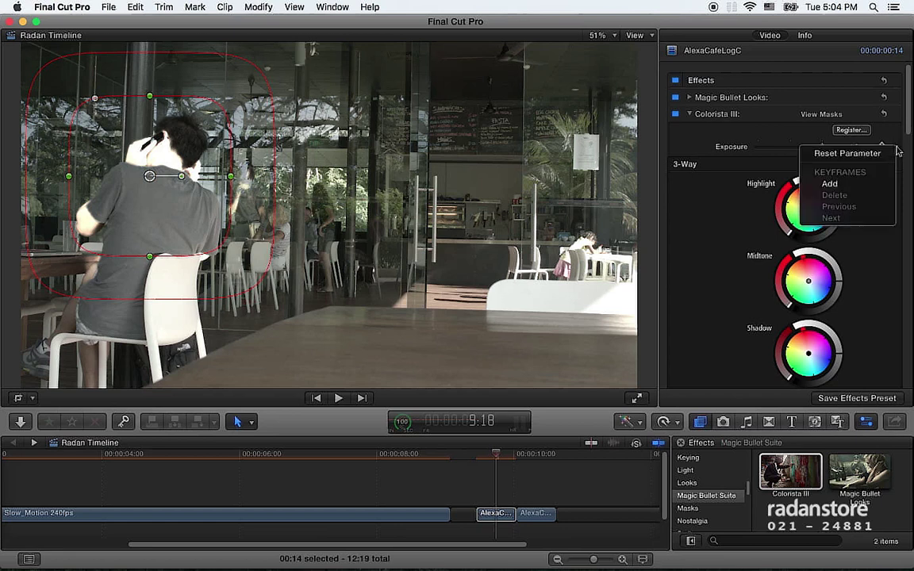
pyautogui.click(889, 153)
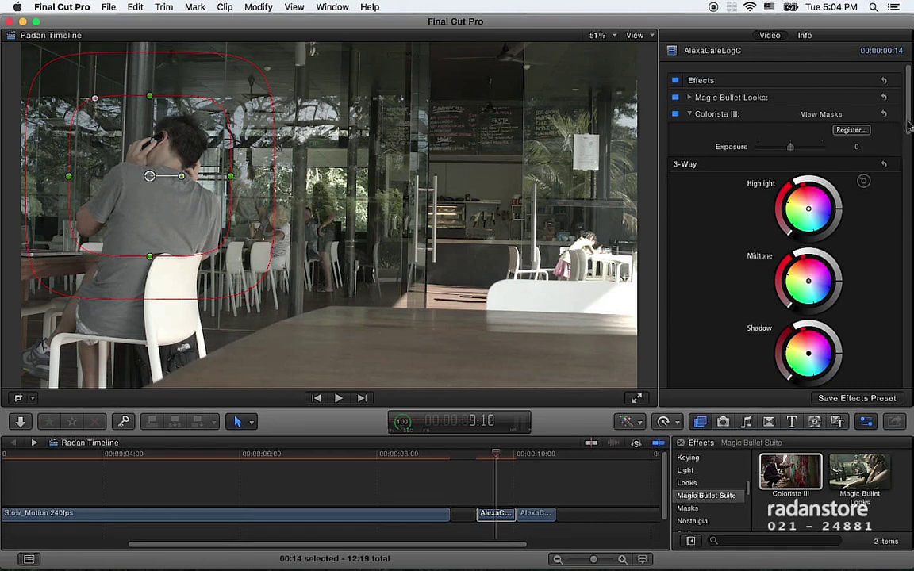
# - Collapse the Colorista III settings and select the effect so the mask outline disappears
pyautogui.scroll(-10, 903, 202)
pyautogui.scroll(5, 903, 208)
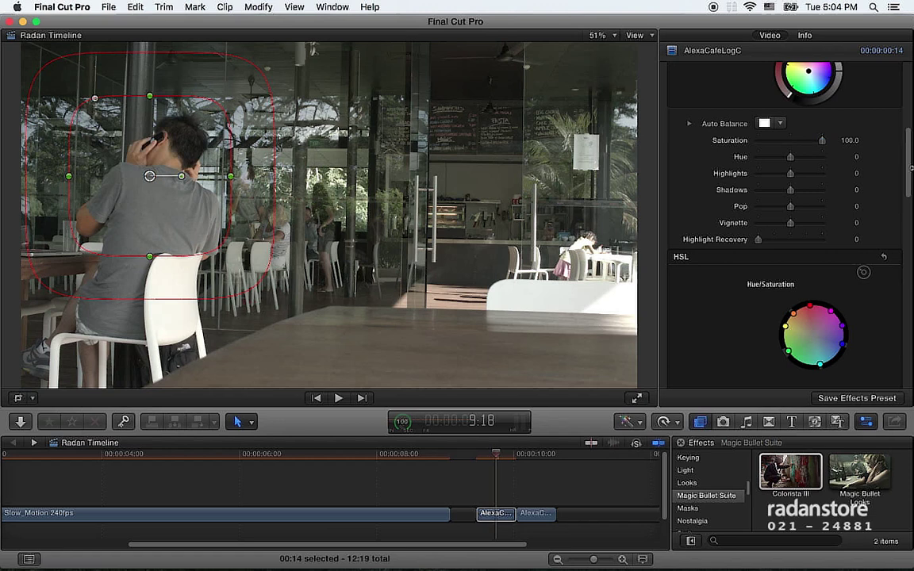
pyautogui.scroll(10, 905, 175)
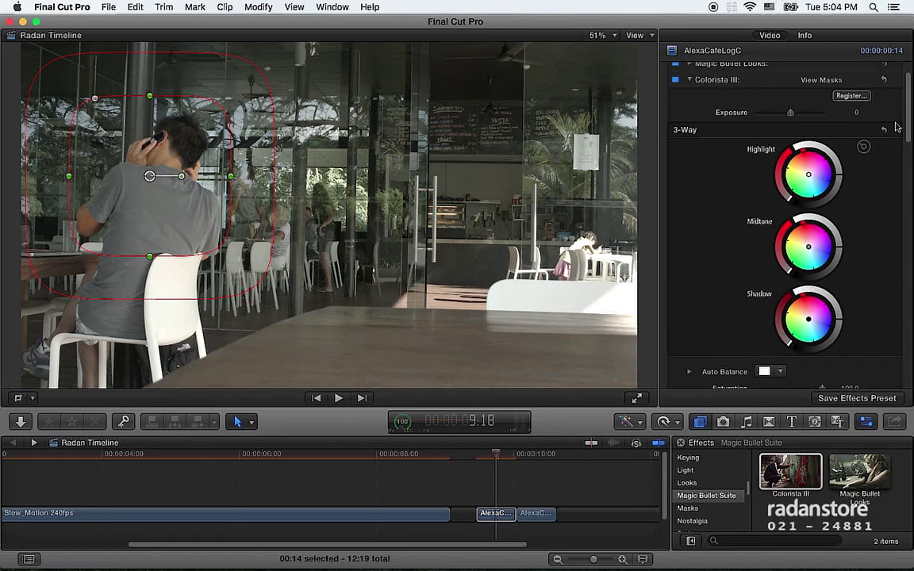
pyautogui.click(691, 114)
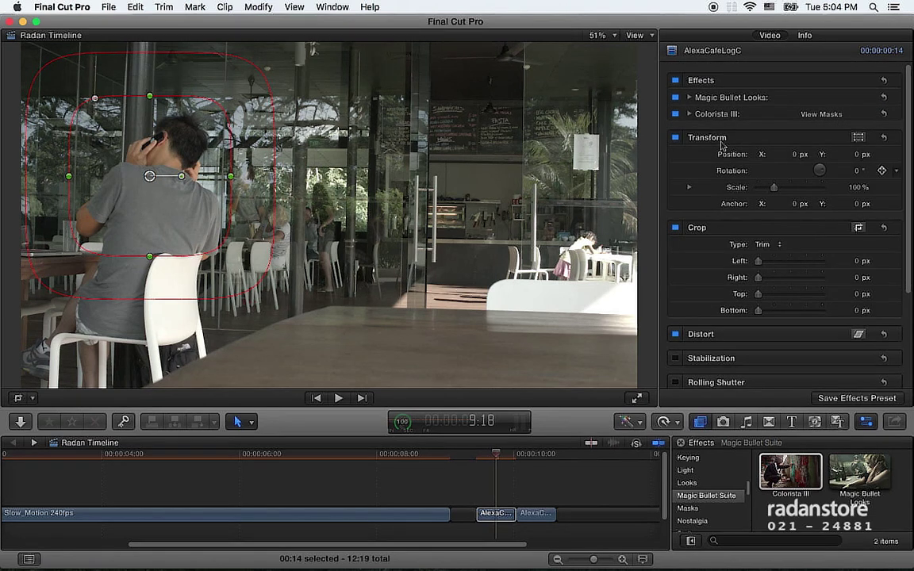
pyautogui.click(727, 115)
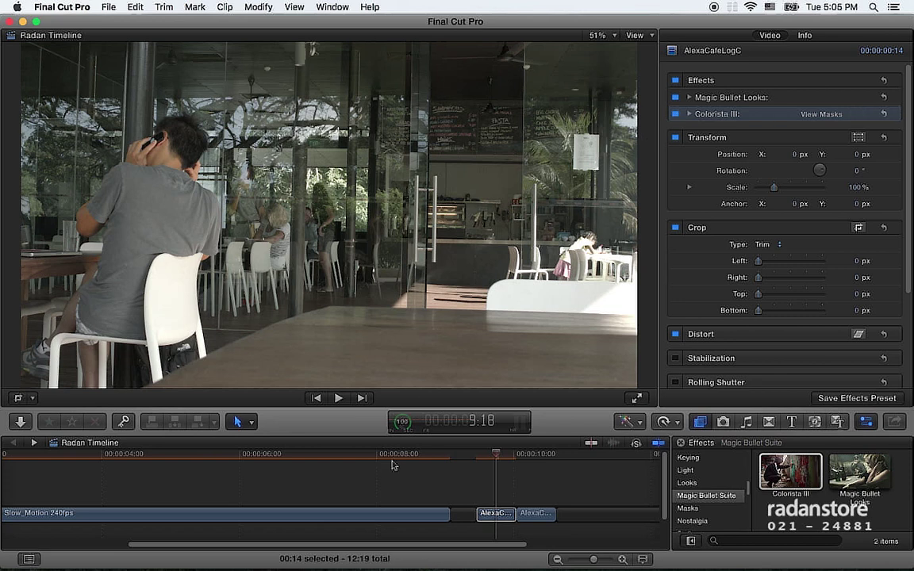
pyautogui.moveTo(396, 458); pyautogui.dragTo(363, 467)
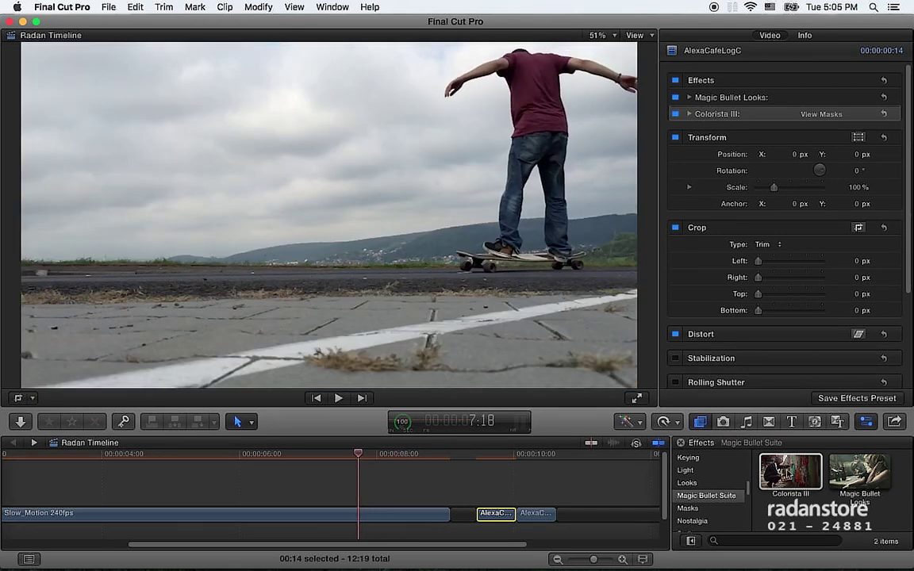
pyautogui.moveTo(790, 473)
pyautogui.mouseDown()
pyautogui.moveTo(423, 522)
pyautogui.moveTo(389, 517)
pyautogui.mouseUp()
pyautogui.click(358, 514)
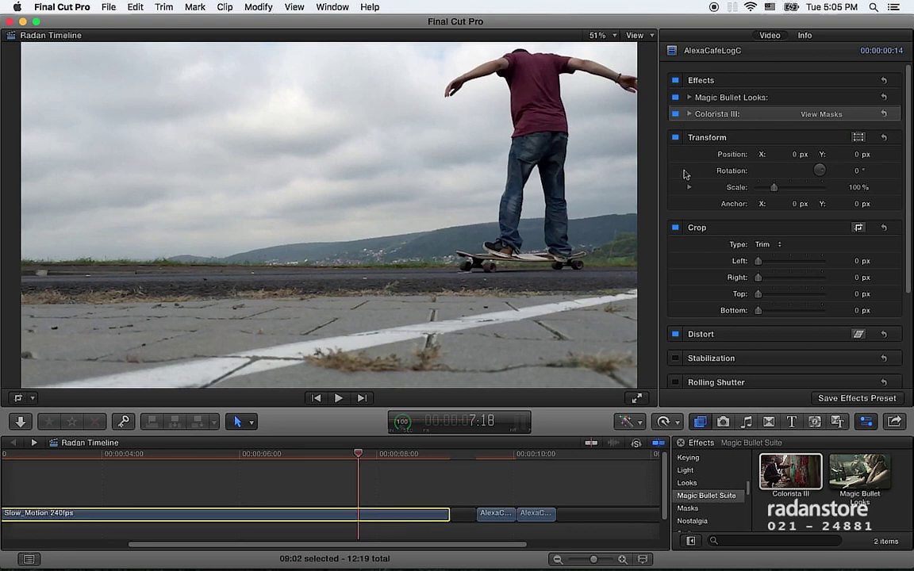
pyautogui.click(690, 97)
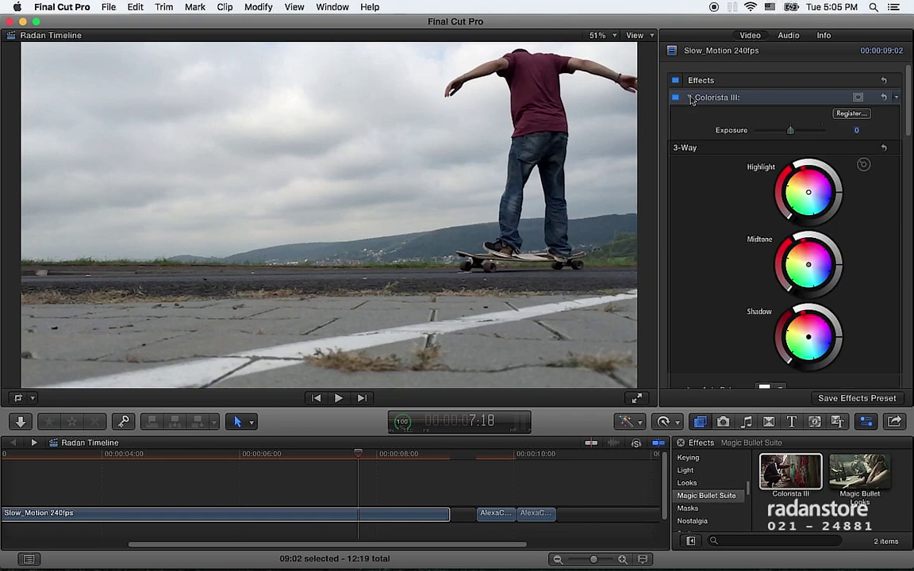
pyautogui.scroll(-2, 734, 277)
pyautogui.scroll(-2, 734, 280)
pyautogui.scroll(-2, 734, 282)
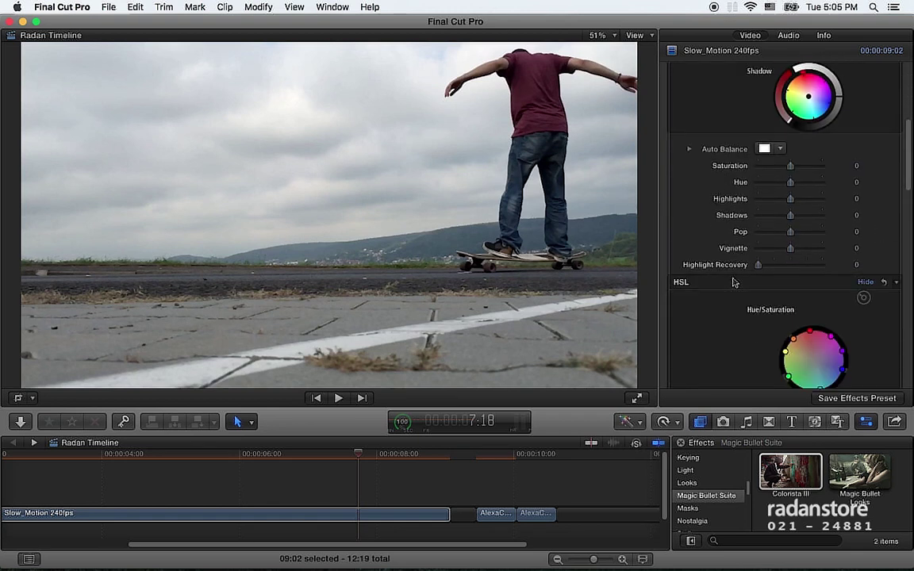
pyautogui.scroll(-4, 734, 283)
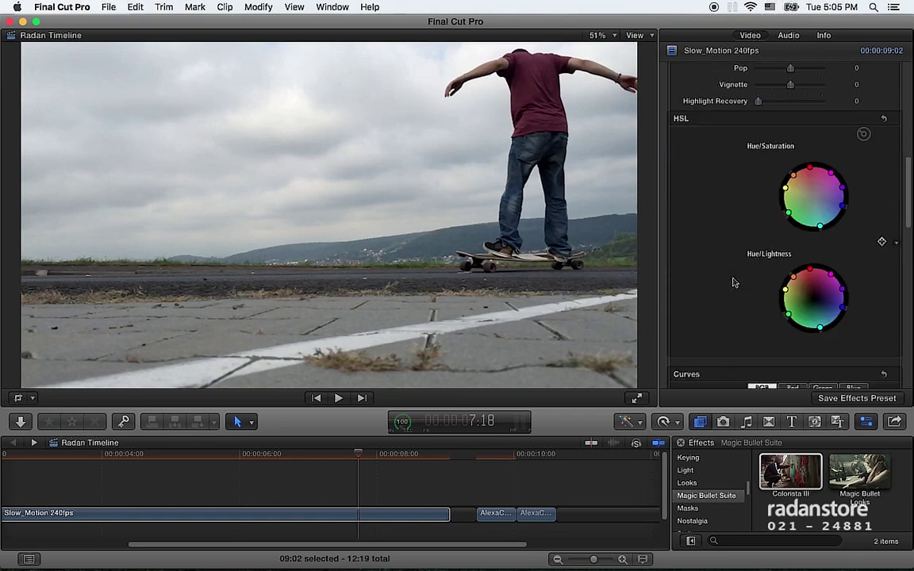
pyautogui.scroll(1, 734, 282)
pyautogui.scroll(8, 734, 283)
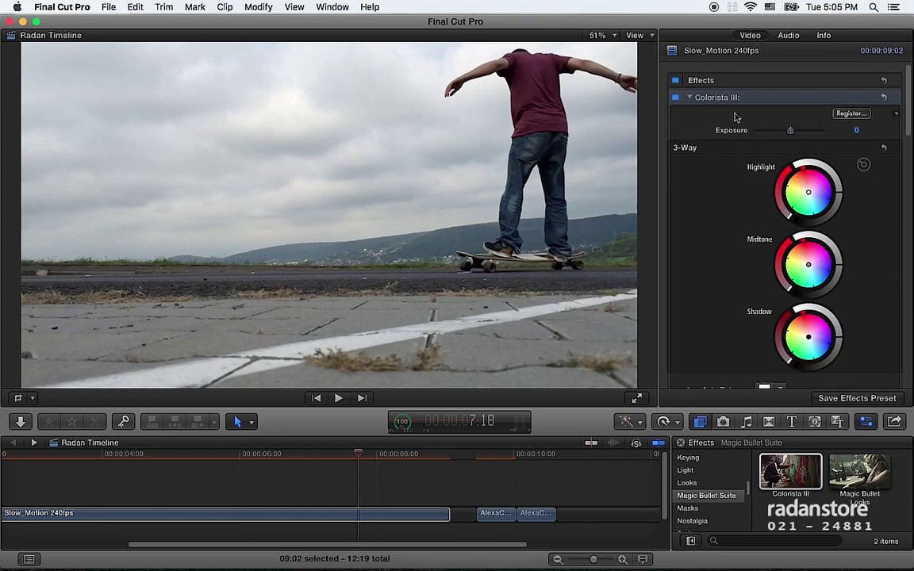
pyautogui.scroll(-2, 743, 271)
pyautogui.scroll(-5, 743, 274)
pyautogui.scroll(-1, 743, 274)
pyautogui.scroll(-4, 745, 277)
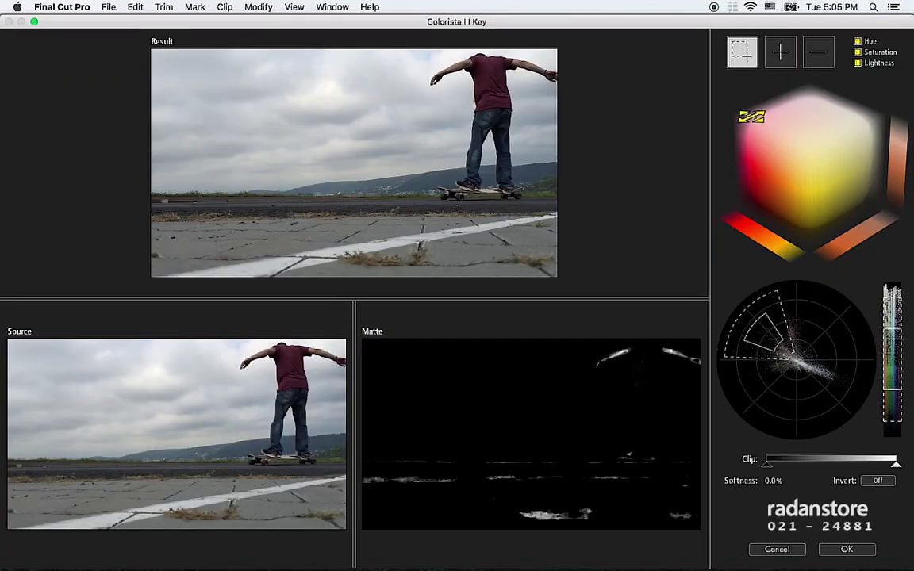
# - Marquee the cloudy sky to start the key, then extend it with the + tool
pyautogui.moveTo(189, 72); pyautogui.dragTo(403, 164)
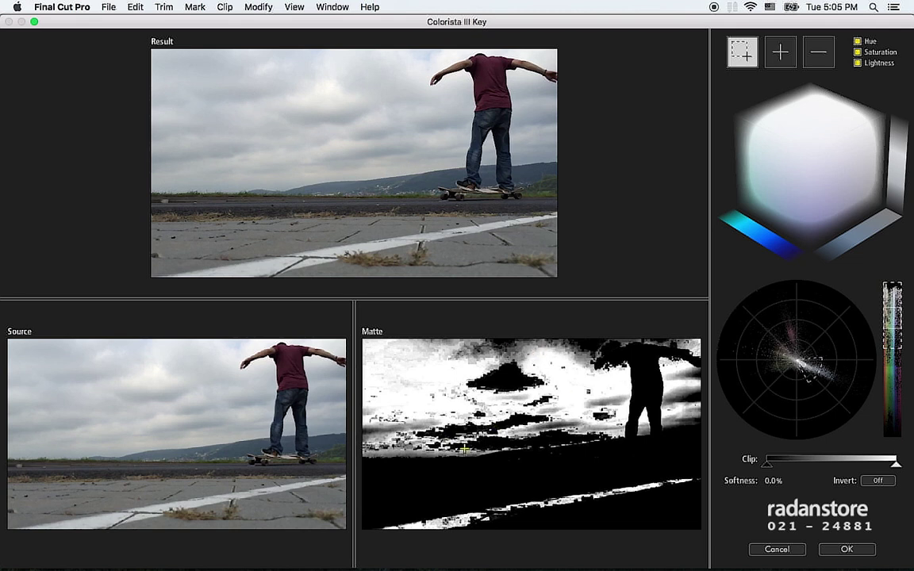
pyautogui.click(781, 51)
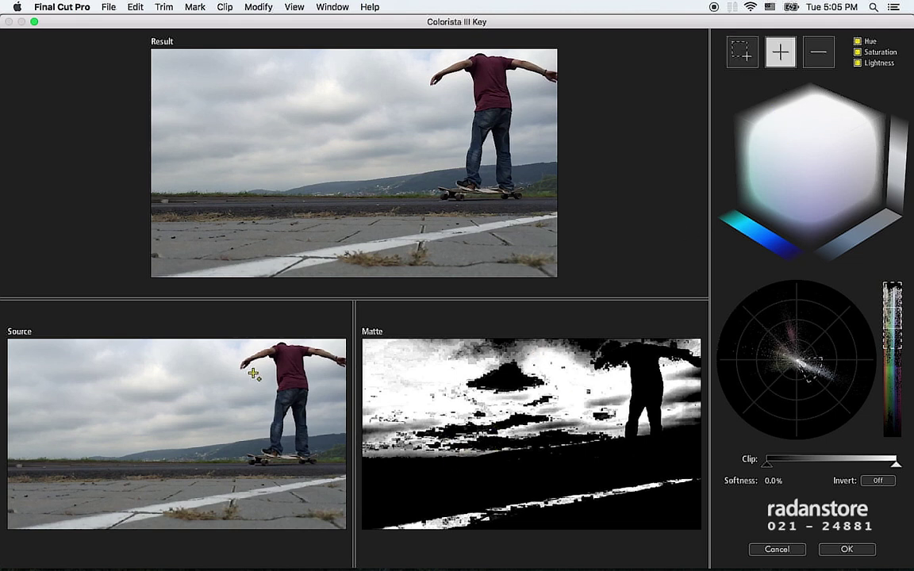
pyautogui.moveTo(198, 433)
pyautogui.mouseDown()
pyautogui.moveTo(172, 384)
pyautogui.moveTo(205, 400)
pyautogui.mouseUp()
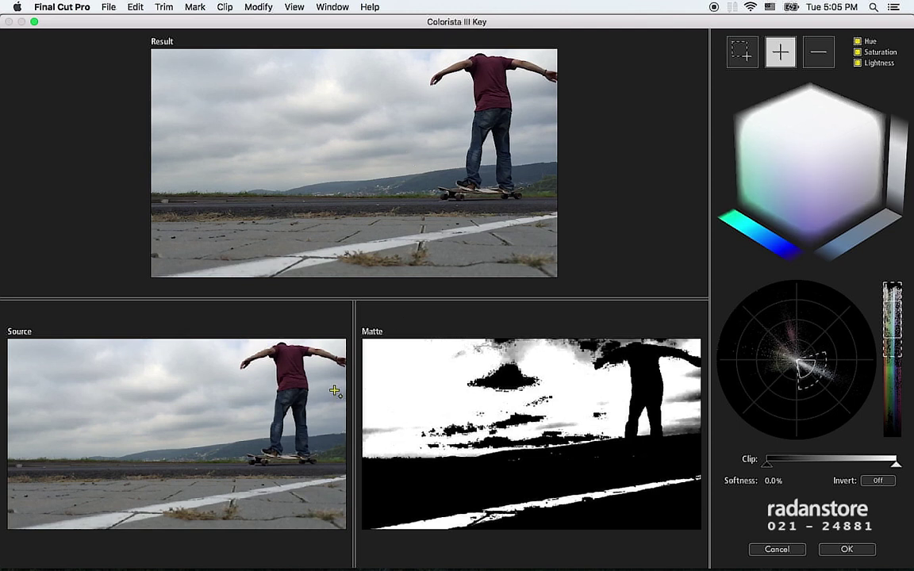
# - Fine-tune the keyed hue range, set softness to 1.8% and accept the key
pyautogui.scroll(3, 474, 382)
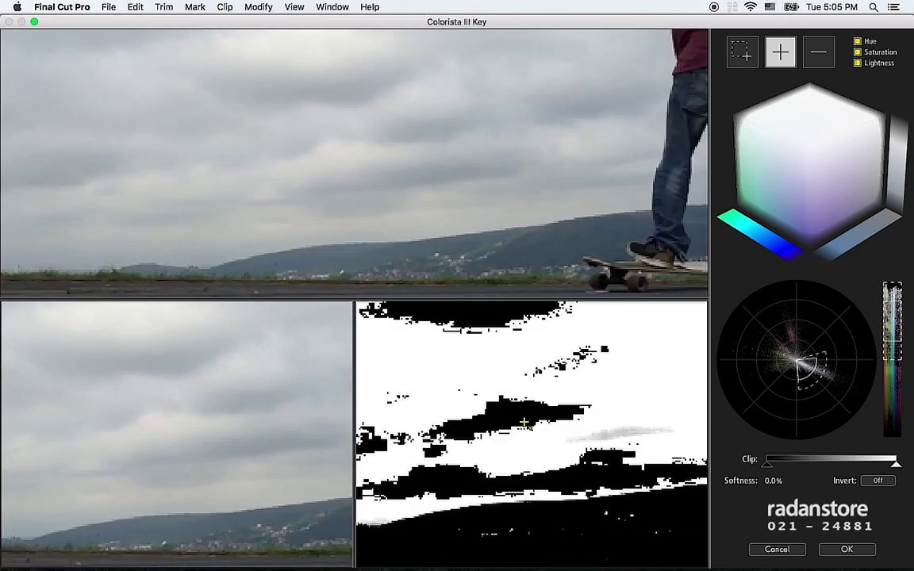
pyautogui.scroll(-5, 287, 392)
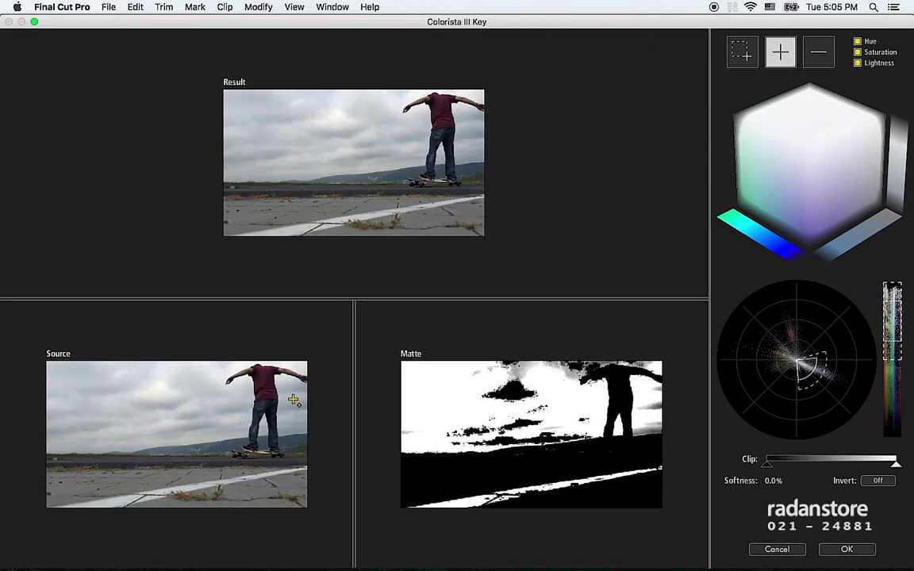
pyautogui.scroll(3, 293, 383)
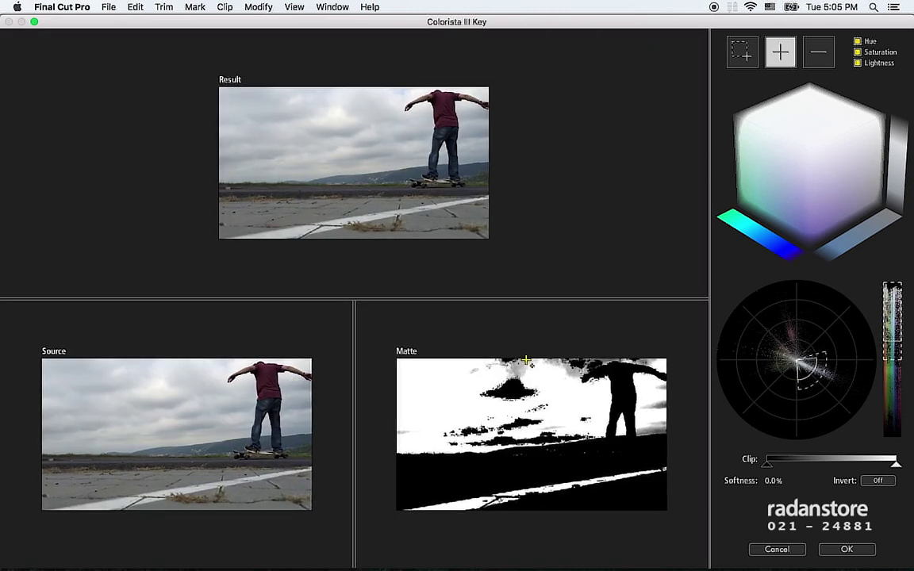
pyautogui.scroll(2, 474, 124)
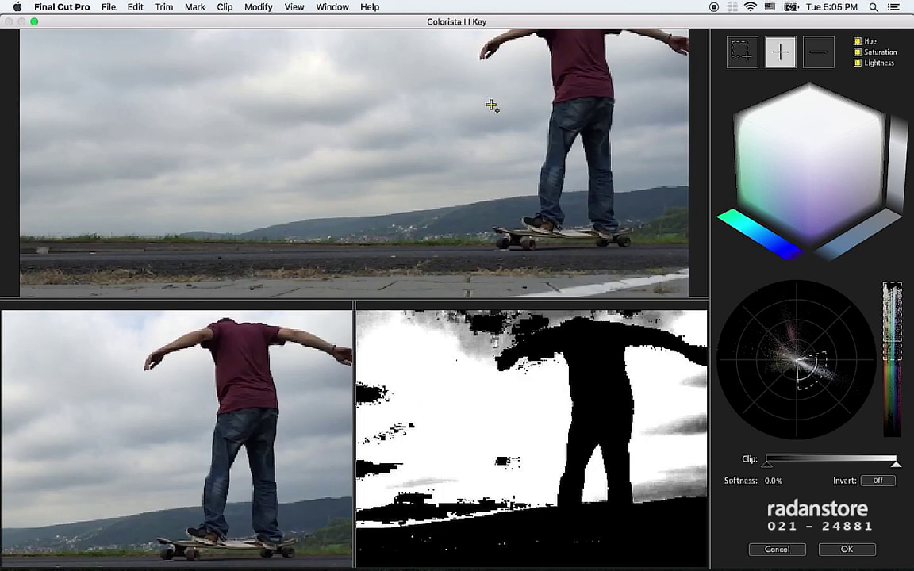
pyautogui.scroll(2, 510, 93)
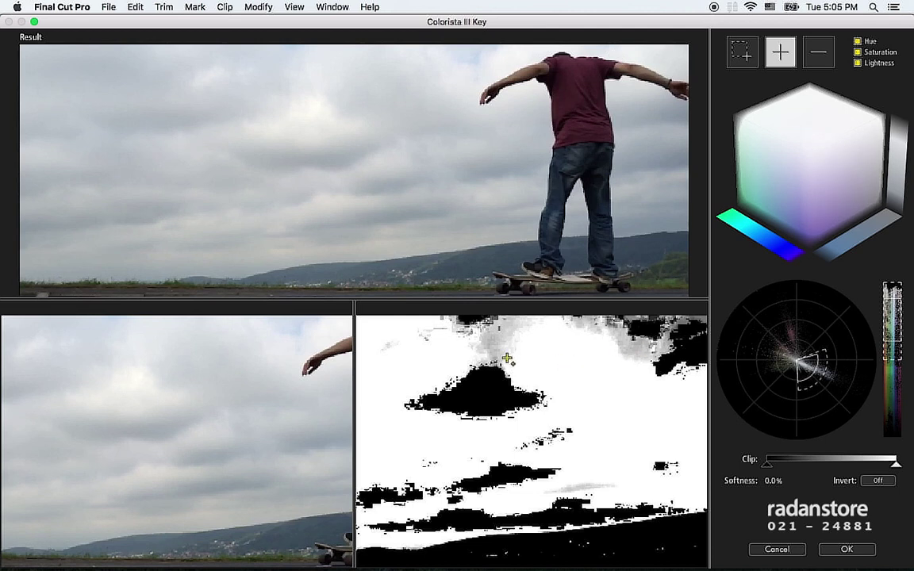
pyautogui.scroll(-5, 281, 418)
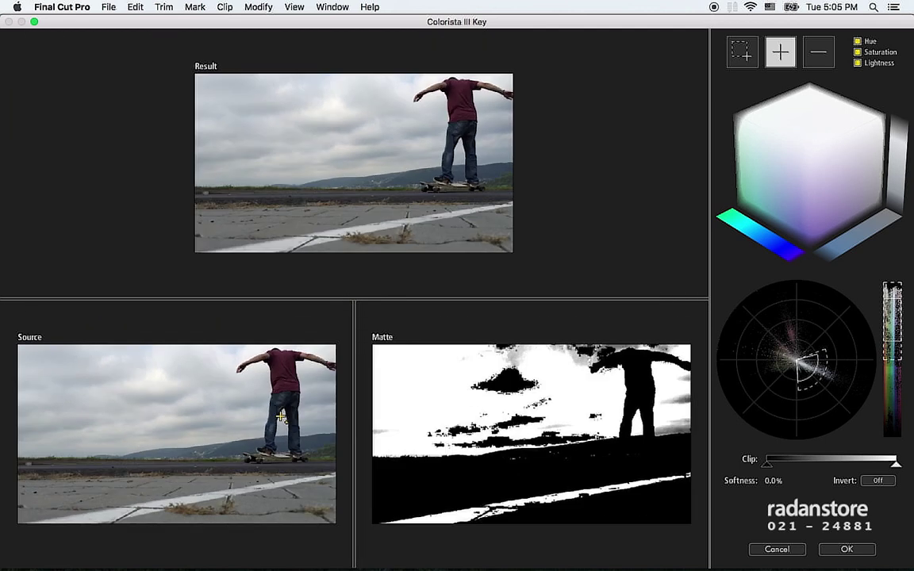
pyautogui.scroll(1, 281, 419)
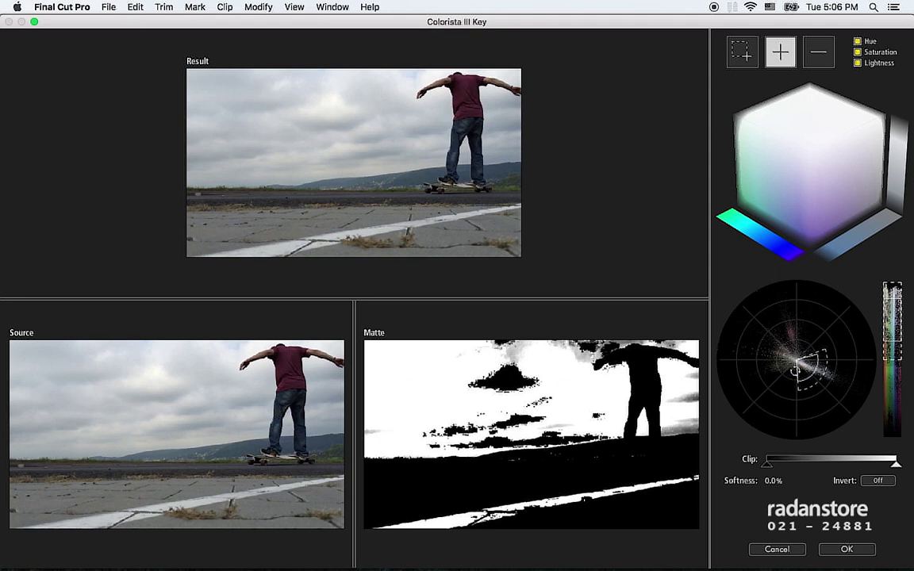
pyautogui.moveTo(730, 345); pyautogui.dragTo(737, 317)
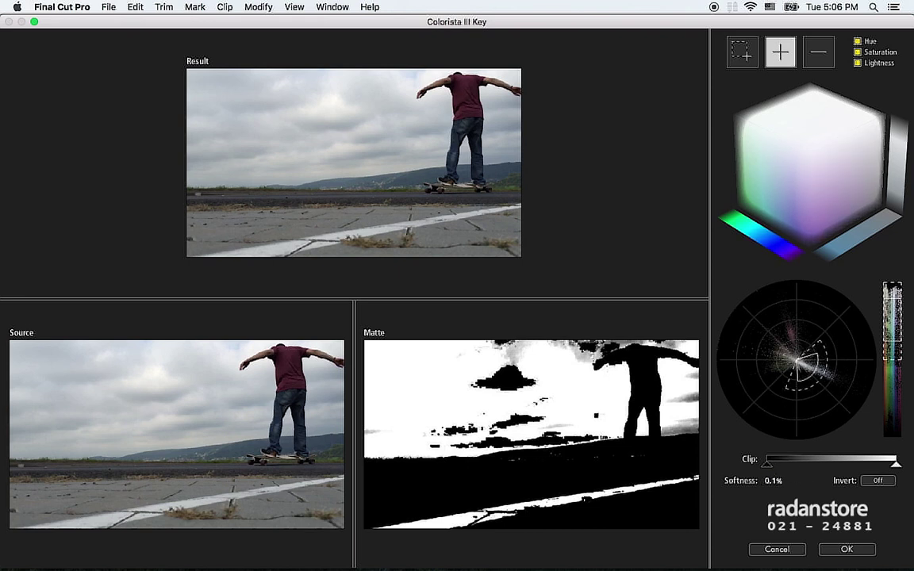
pyautogui.moveTo(773, 481); pyautogui.dragTo(784, 481)
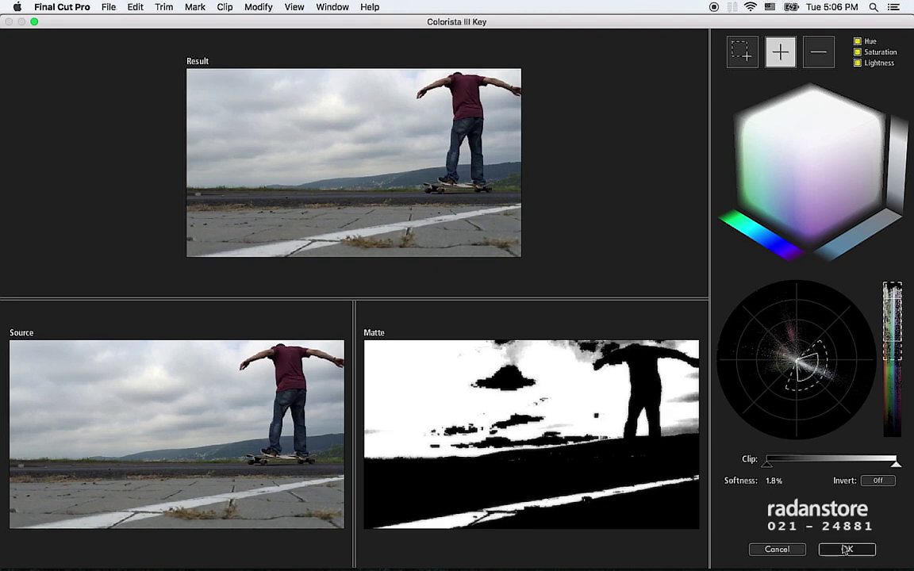
pyautogui.press('Return')
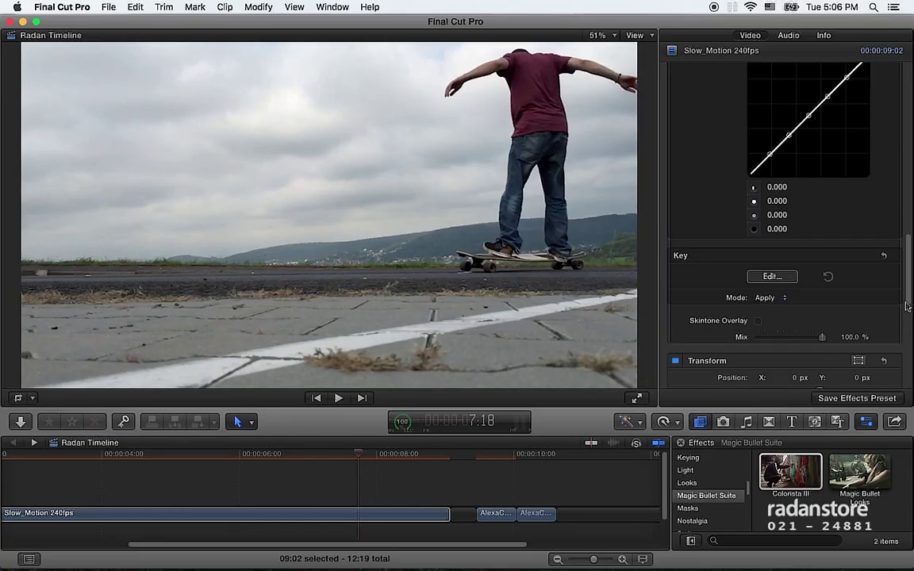
# - Drag the blue handle outward on the HSL Hue/Saturation wheel to boost blue saturation in the sky
pyautogui.scroll(10, 905, 190)
pyautogui.scroll(-4, 906, 190)
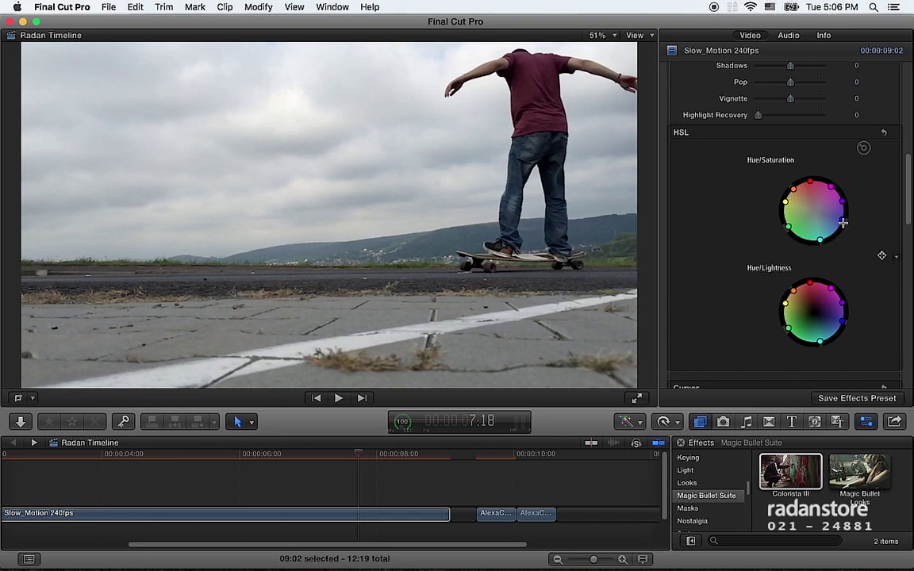
pyautogui.moveTo(844, 220); pyautogui.dragTo(853, 225)
pyautogui.moveTo(907, 198); pyautogui.dragTo(907, 152)
pyautogui.scroll(5, 907, 153)
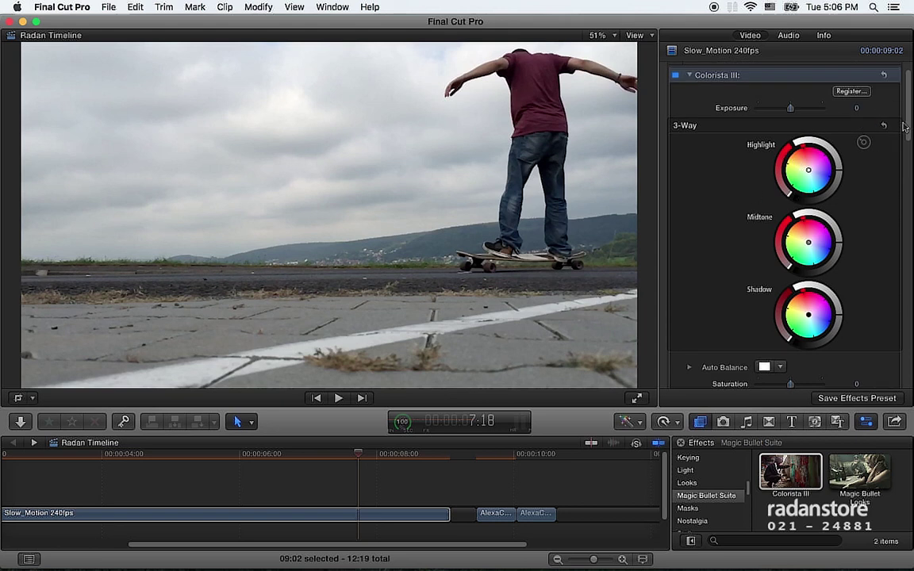
pyautogui.scroll(-5, 859, 145)
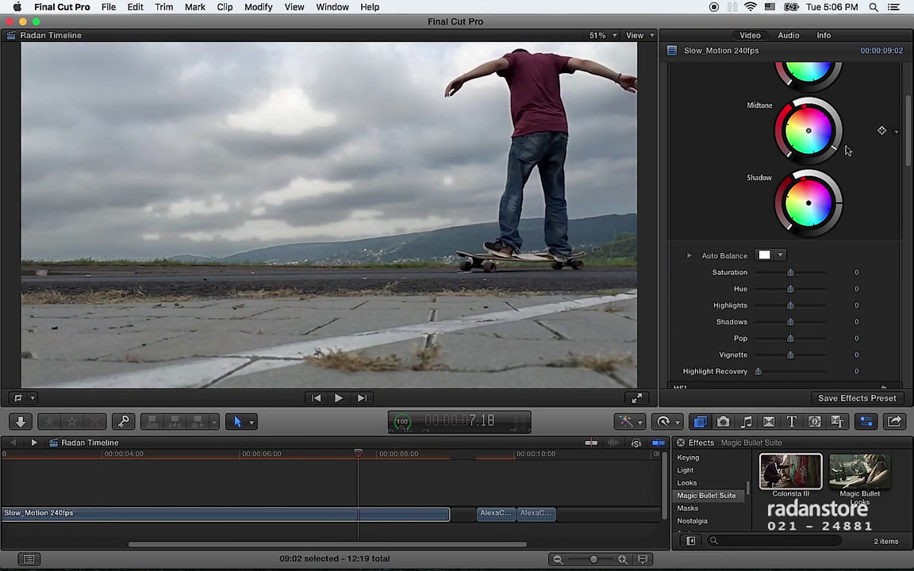
# - Reset the Midtone correction, then lower the Midtone brightness ring for a darker, more contrasty sky
pyautogui.click(888, 131)
pyautogui.click(873, 138)
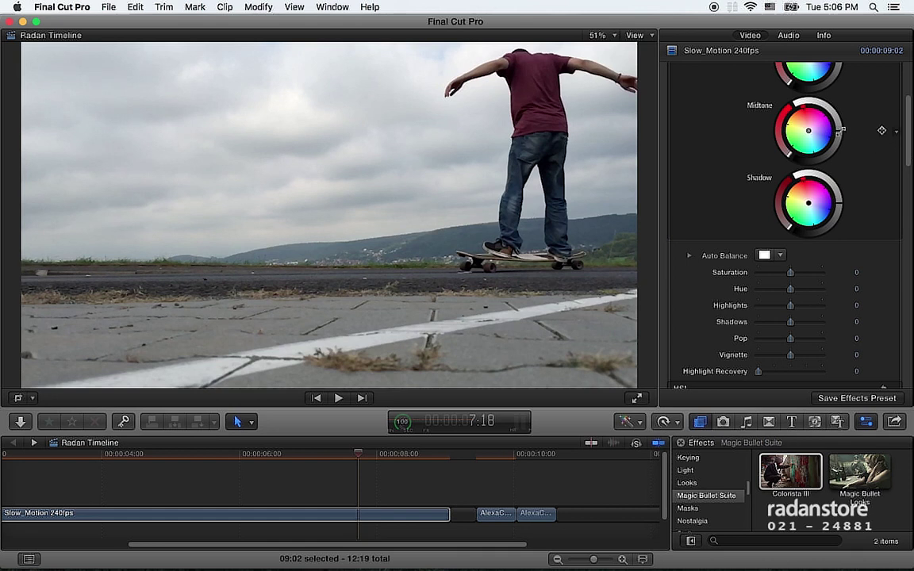
pyautogui.moveTo(839, 134)
pyautogui.mouseDown()
pyautogui.moveTo(838, 145)
pyautogui.moveTo(818, 136)
pyautogui.mouseUp()
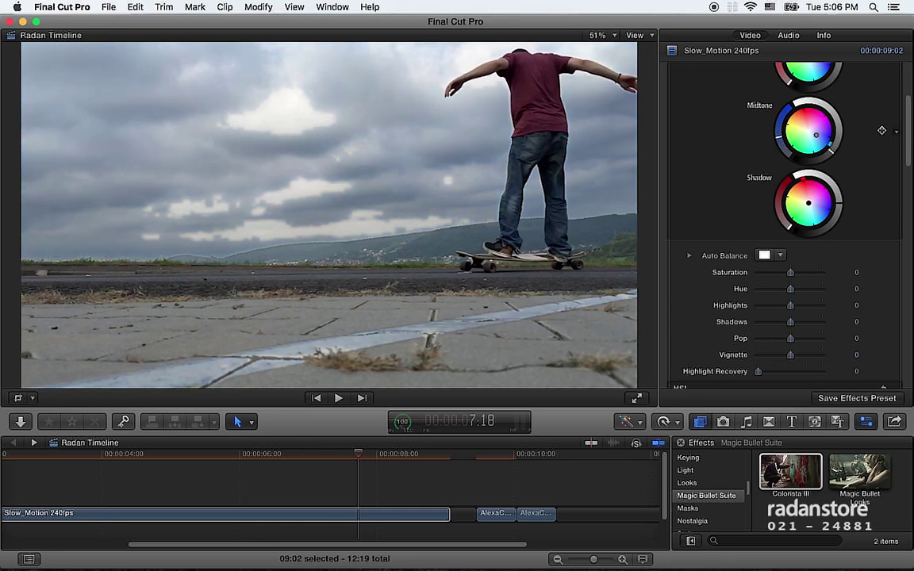
# - Toggle Colorista III off and on twice to compare the grade, leaving it on
pyautogui.scroll(5, 910, 127)
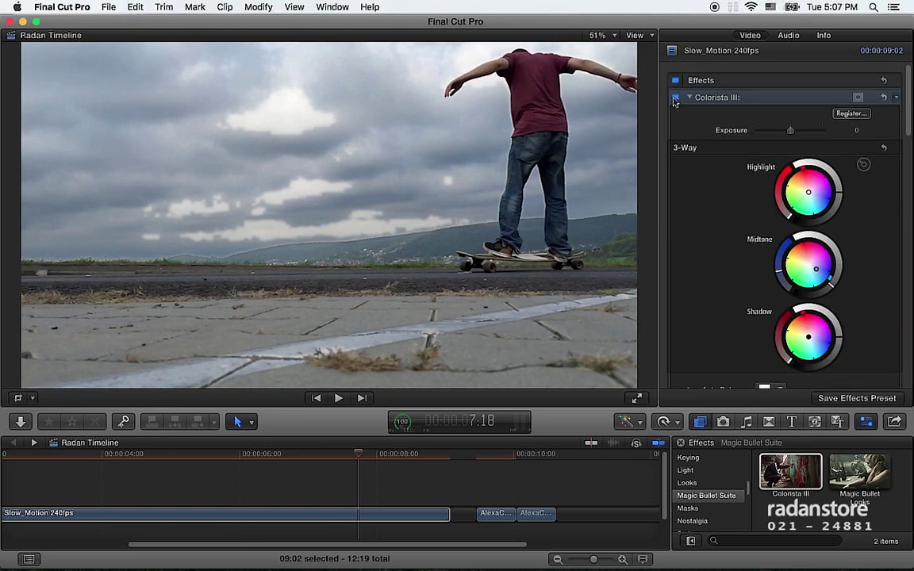
pyautogui.click(676, 97)
pyautogui.click(676, 97)
pyautogui.click(675, 96)
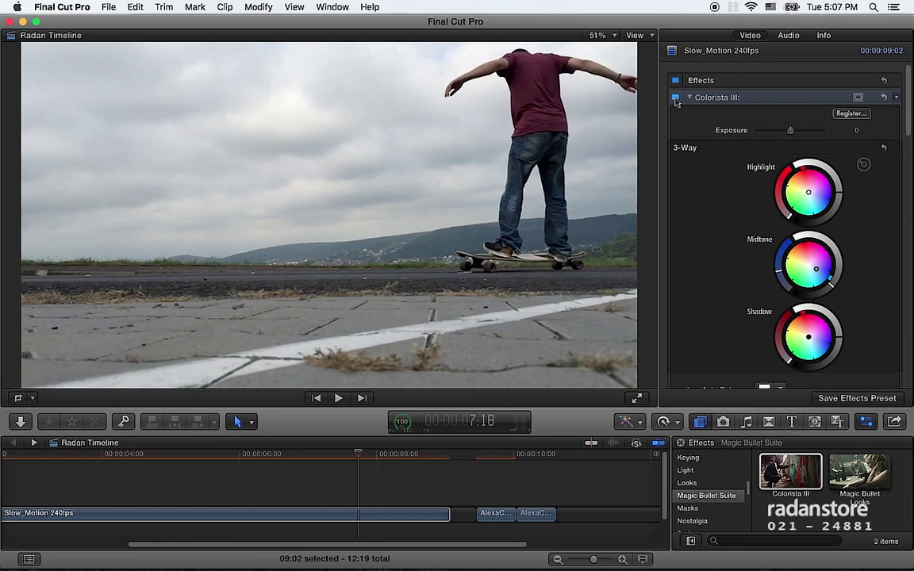
pyautogui.click(676, 97)
# - Add a rounded shape mask to the Colorista grade and move it into the upper-left sky
pyautogui.click(858, 97)
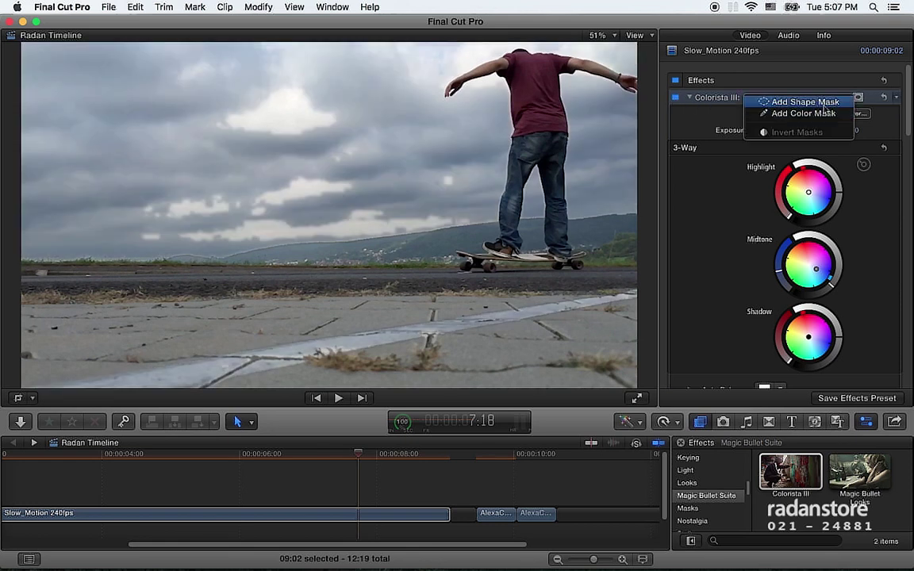
pyautogui.click(806, 102)
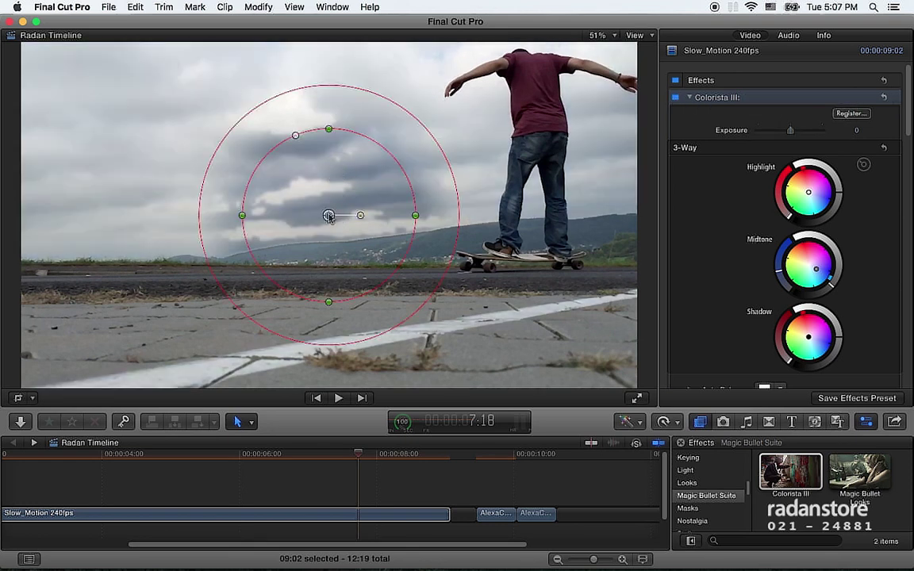
pyautogui.moveTo(329, 216); pyautogui.dragTo(326, 213)
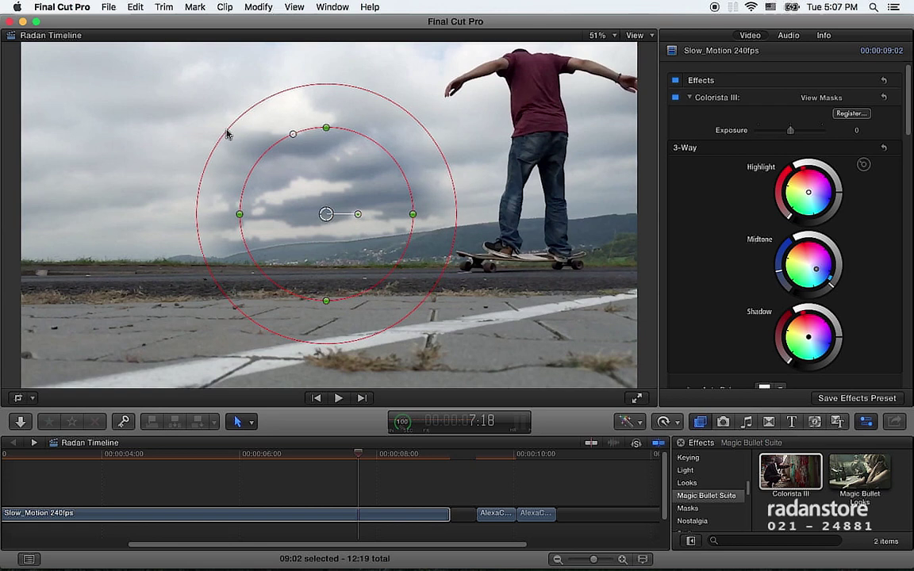
pyautogui.moveTo(293, 134); pyautogui.dragTo(263, 128)
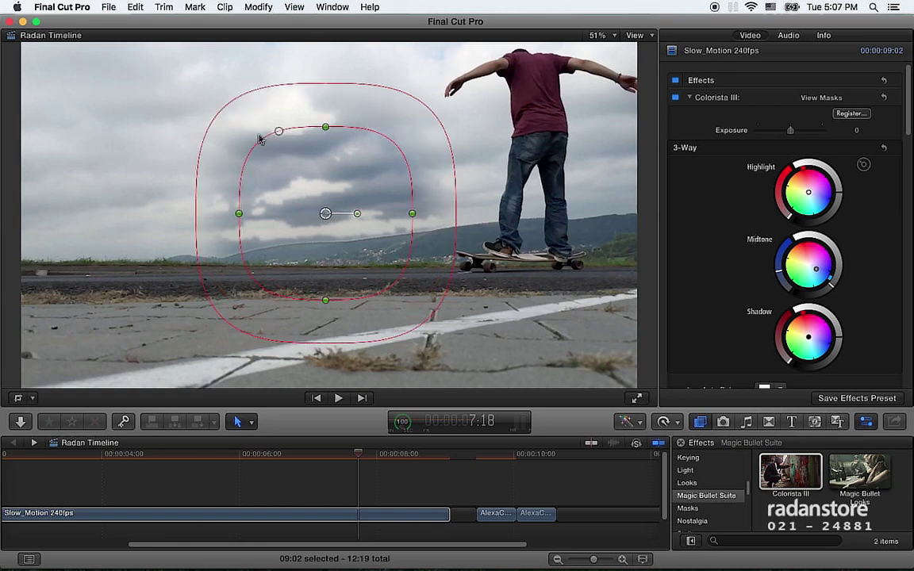
pyautogui.moveTo(326, 212)
pyautogui.mouseDown()
pyautogui.moveTo(240, 138)
pyautogui.moveTo(310, 117)
pyautogui.moveTo(271, 131)
pyautogui.mouseUp()
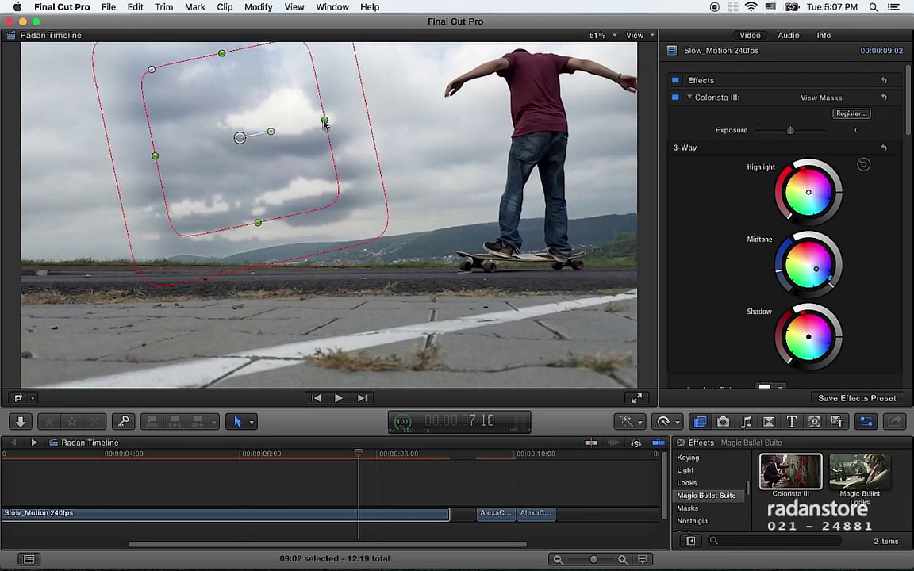
# - Stretch the mask into a narrow, gently sloped band and widen it down toward the horizon
pyautogui.moveTo(480, 122); pyautogui.dragTo(610, 100)
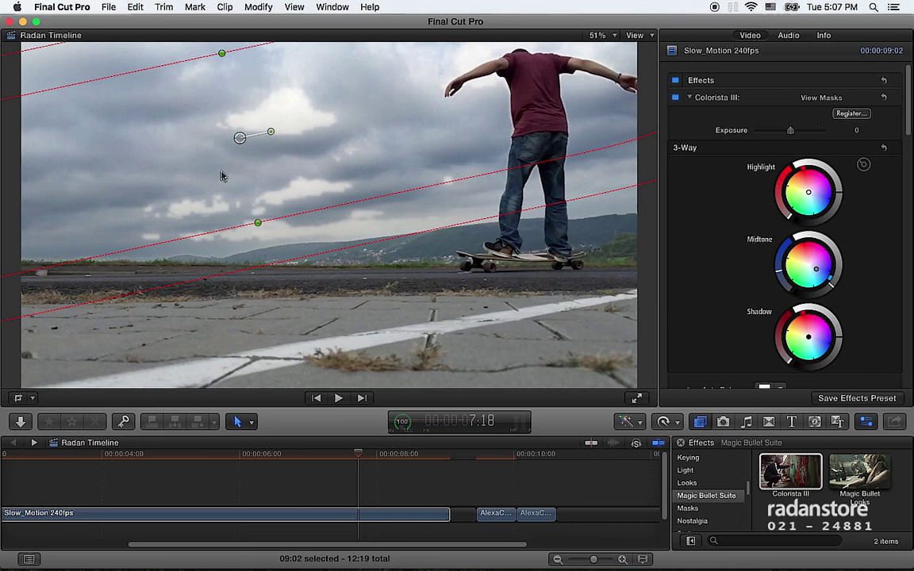
pyautogui.moveTo(254, 223); pyautogui.dragTo(254, 204)
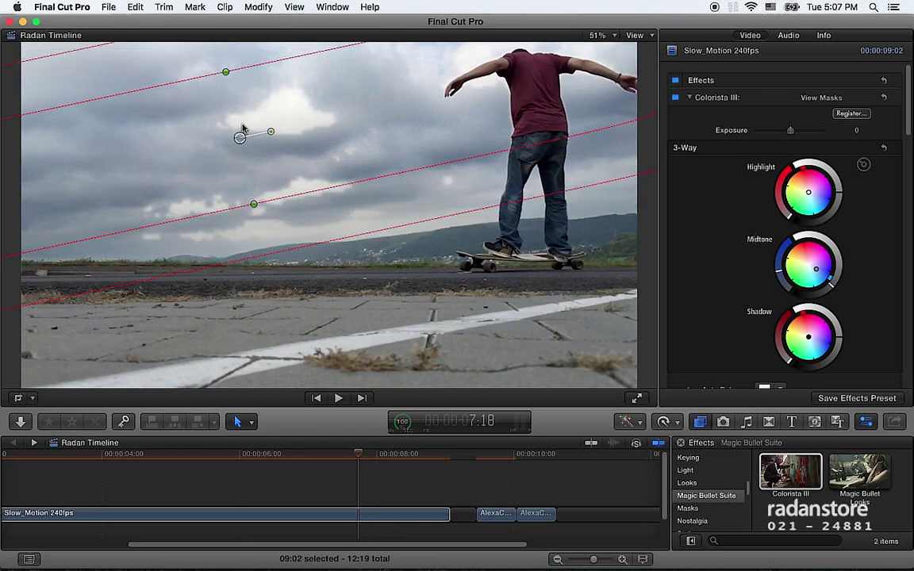
pyautogui.moveTo(270, 135); pyautogui.dragTo(272, 135)
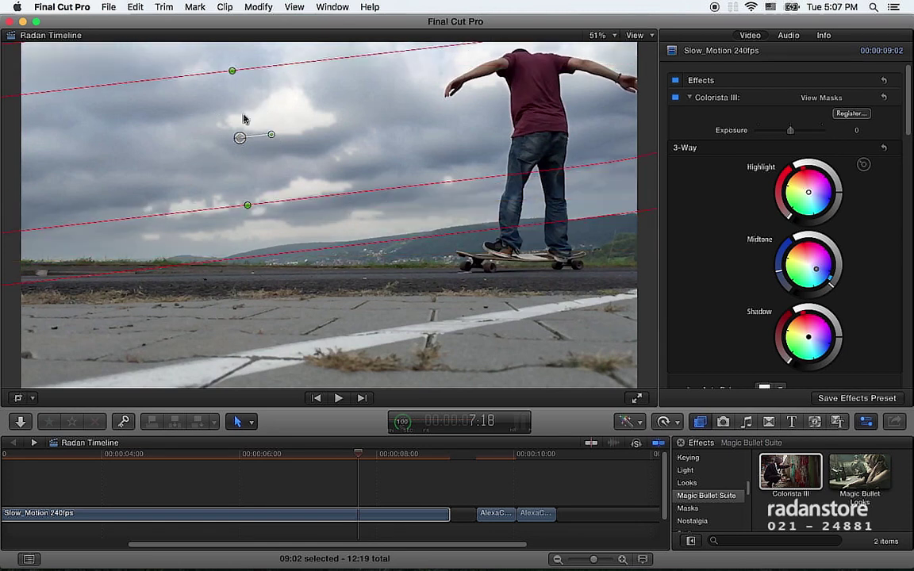
pyautogui.moveTo(232, 74); pyautogui.dragTo(231, 53)
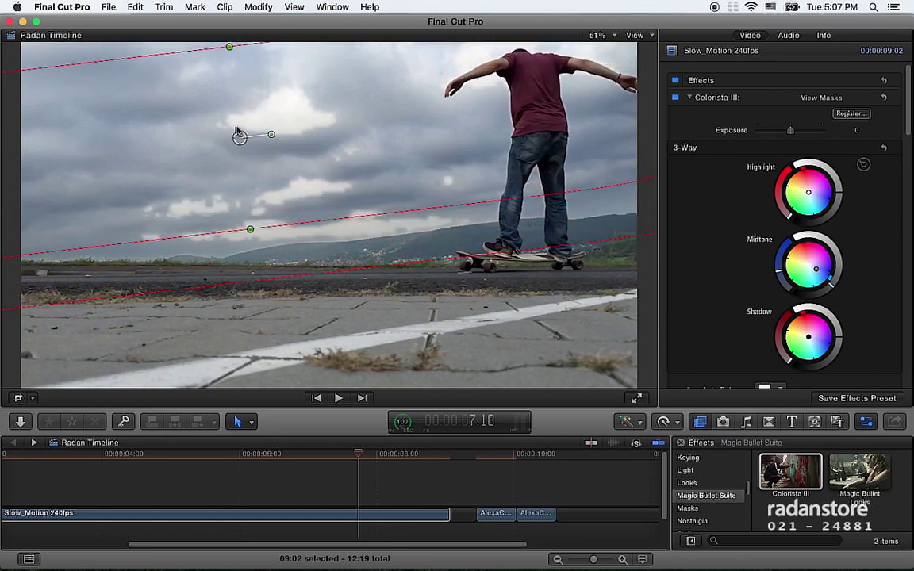
pyautogui.moveTo(238, 122); pyautogui.dragTo(237, 117)
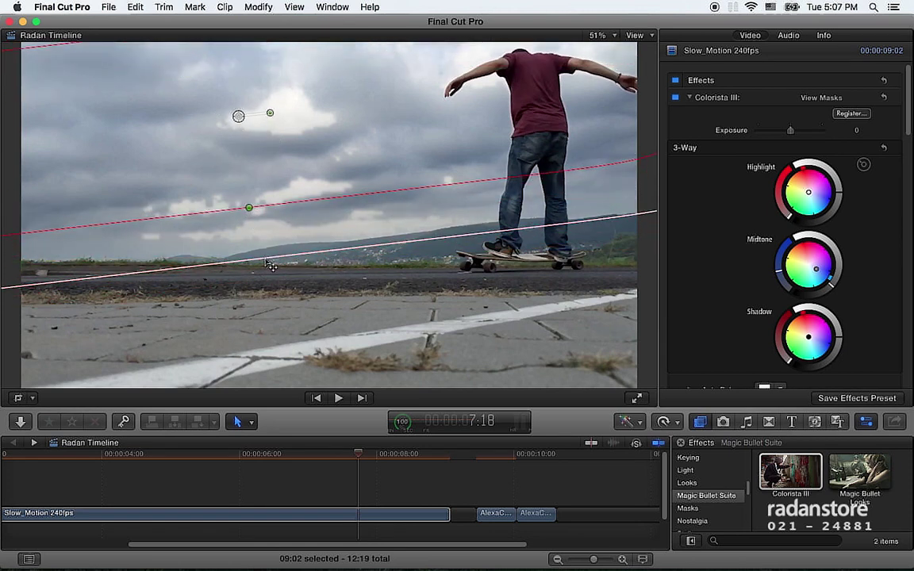
pyautogui.moveTo(268, 264); pyautogui.dragTo(270, 276)
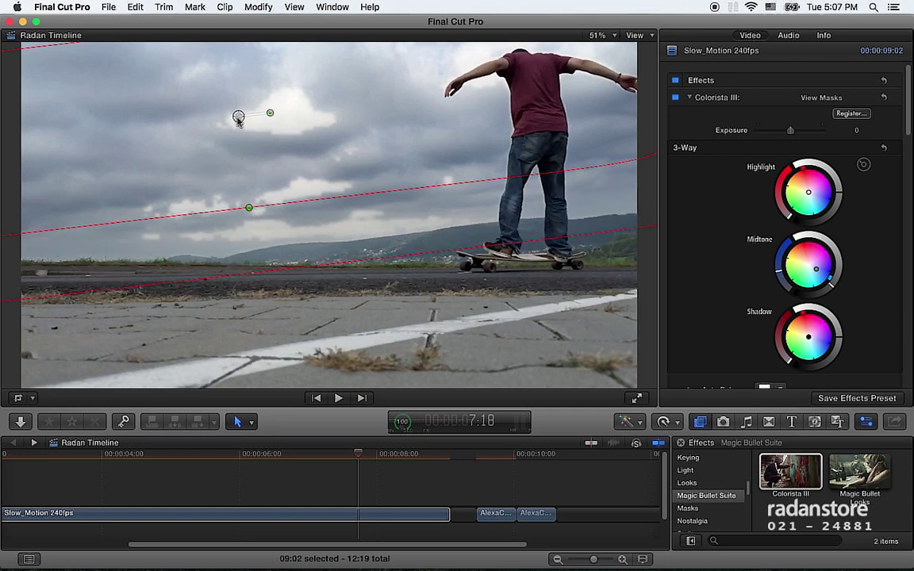
pyautogui.moveTo(237, 117); pyautogui.dragTo(234, 108)
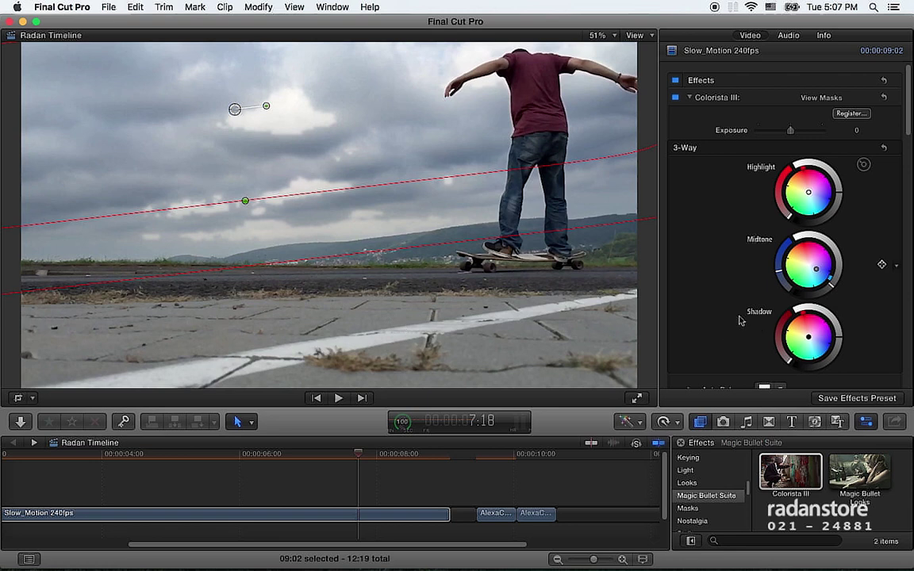
# - Turn off View Masks so the mask outlines disappear from the viewer
pyautogui.click(718, 290)
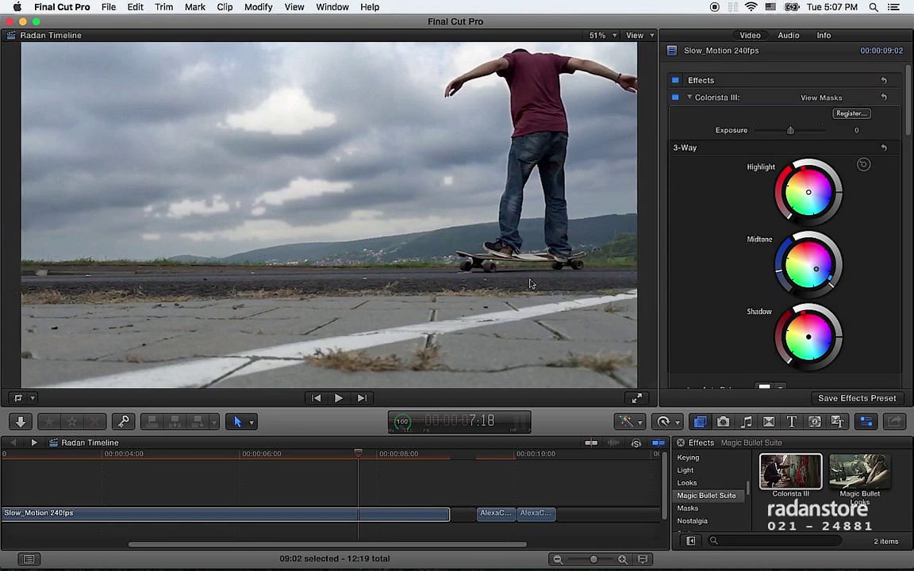
pyautogui.scroll(-10, 897, 230)
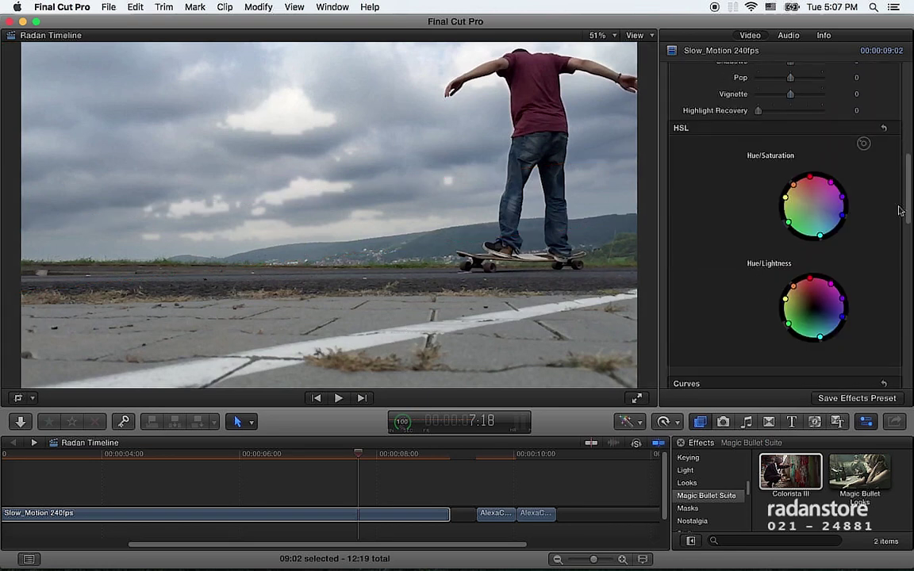
pyautogui.scroll(4, 817, 191)
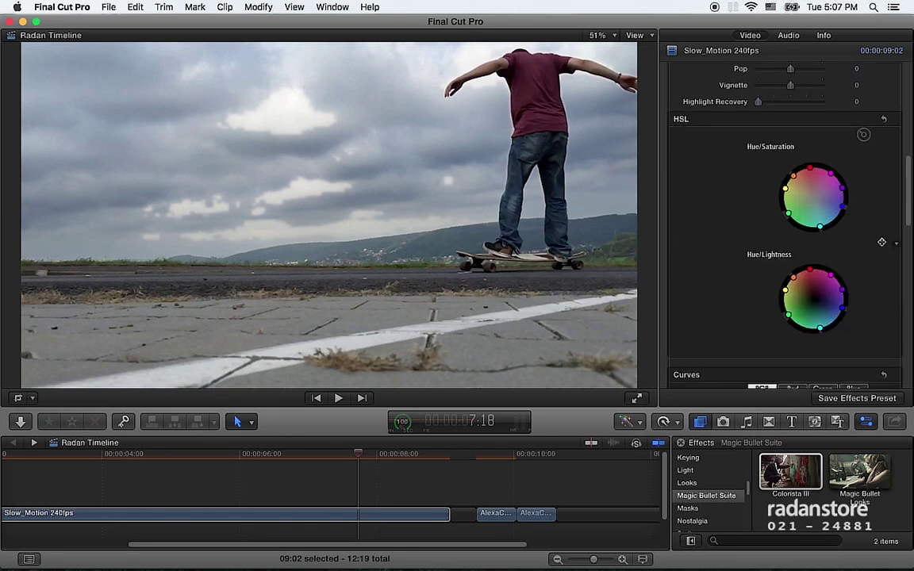
# - Try a blue hue shift on the Hue/Saturation wheel, then return it so the sky stays grey
pyautogui.moveTo(840, 208)
pyautogui.mouseDown()
pyautogui.moveTo(834, 218)
pyautogui.moveTo(836, 203)
pyautogui.mouseUp()
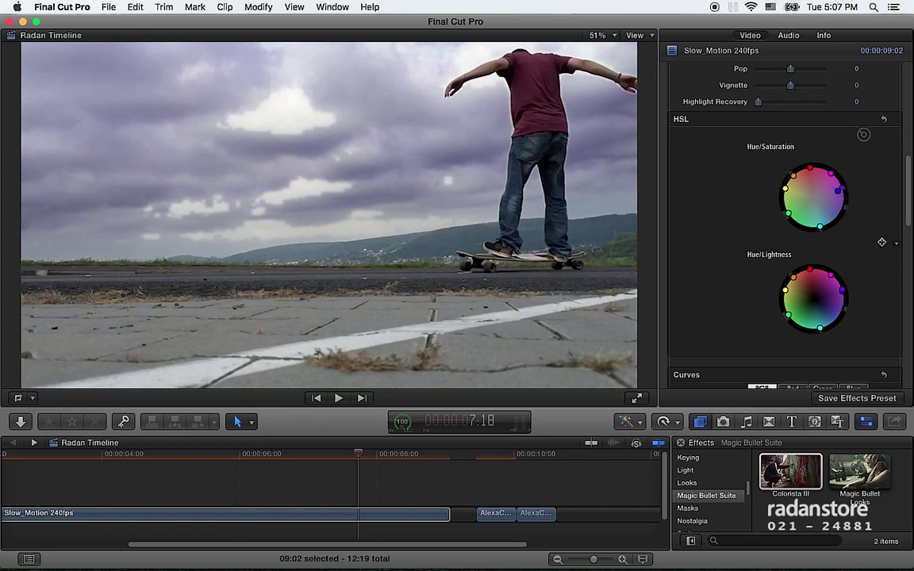
pyautogui.click(841, 205)
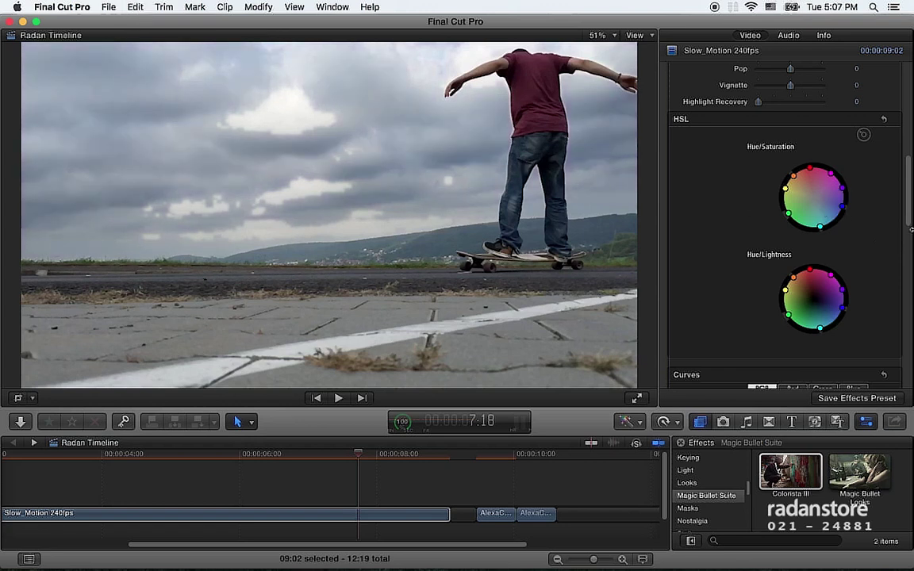
pyautogui.moveTo(911, 220)
pyautogui.mouseDown()
pyautogui.moveTo(911, 311)
pyautogui.moveTo(907, 297)
pyautogui.mouseUp()
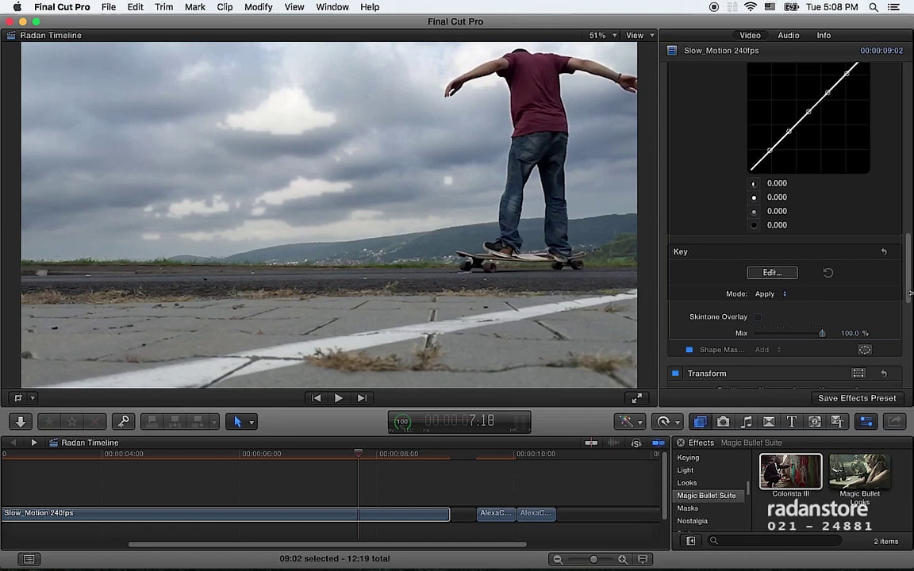
pyautogui.scroll(10, 910, 292)
pyautogui.scroll(10, 910, 292)
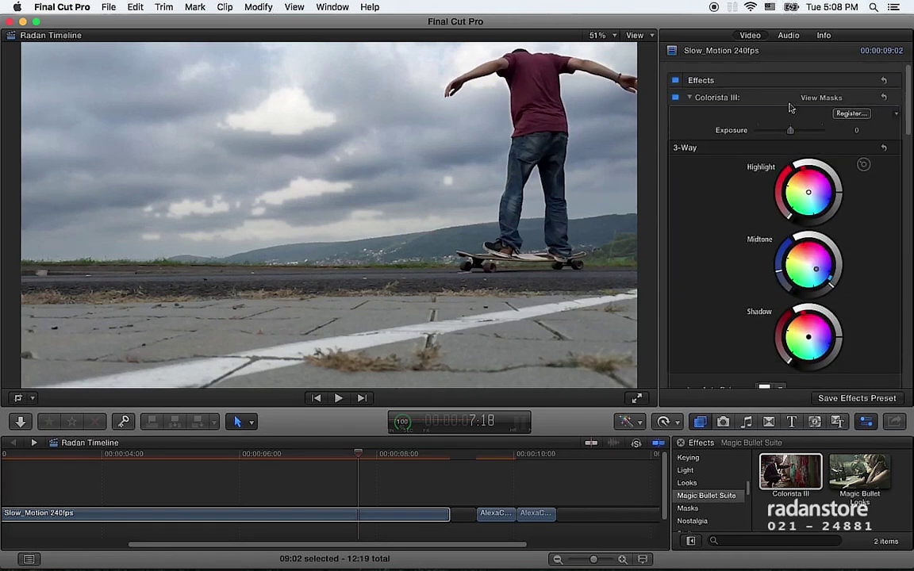
pyautogui.click(728, 100)
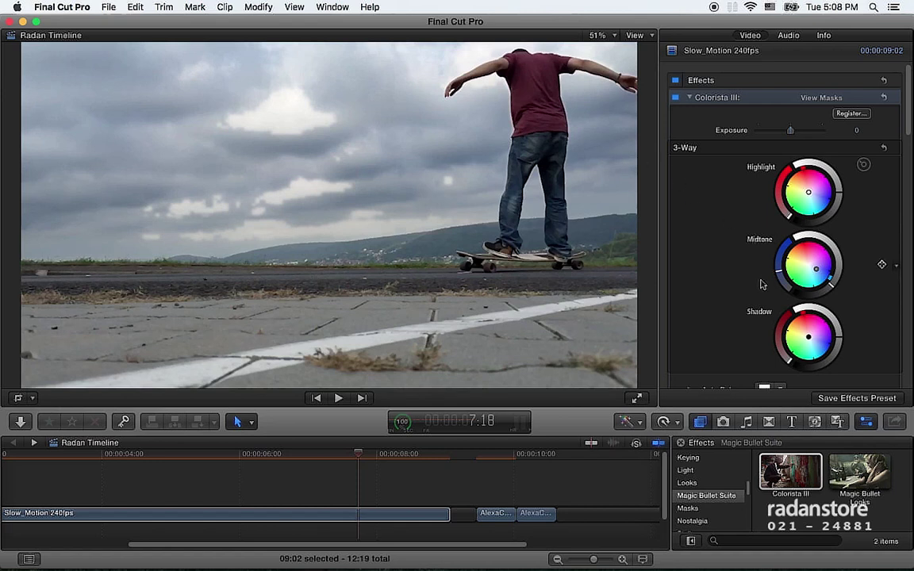
pyautogui.scroll(-5, 760, 278)
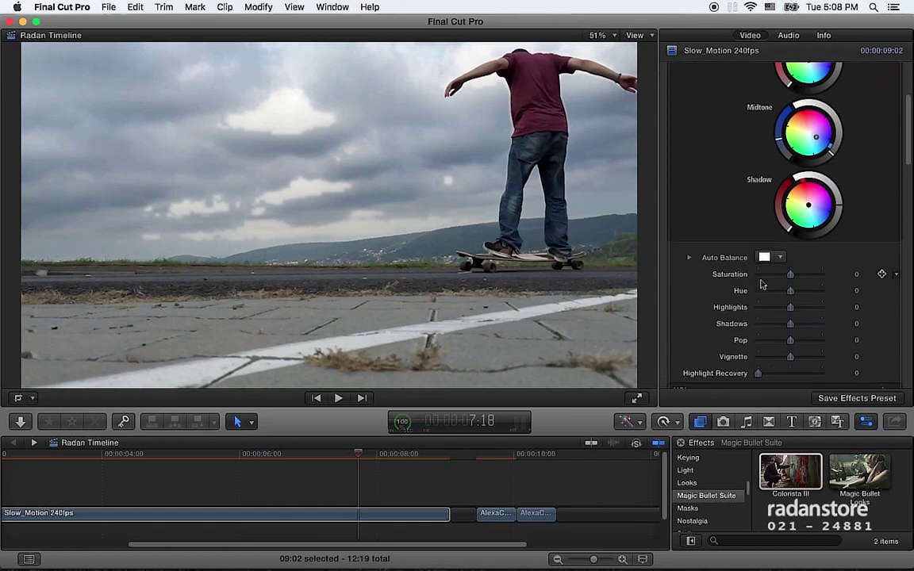
pyautogui.scroll(-2, 760, 284)
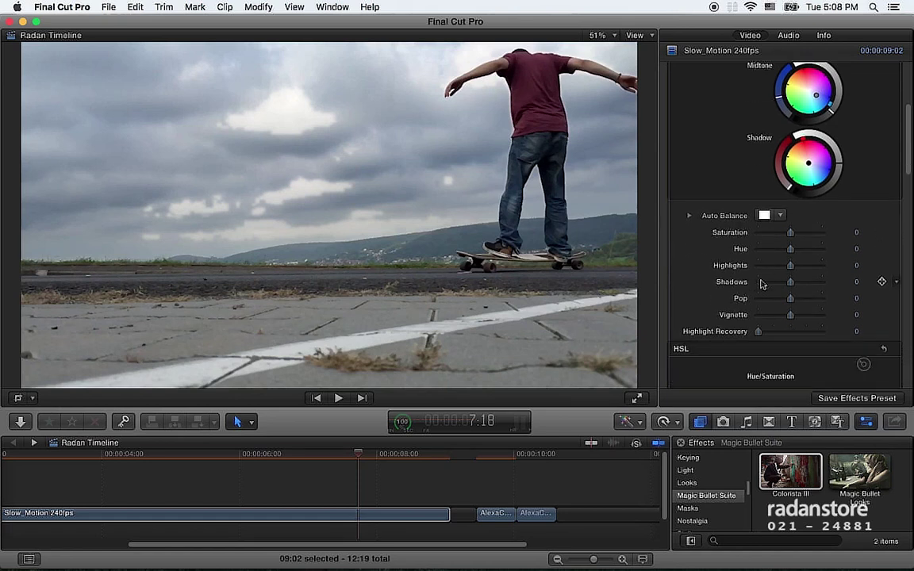
pyautogui.scroll(-2, 766, 358)
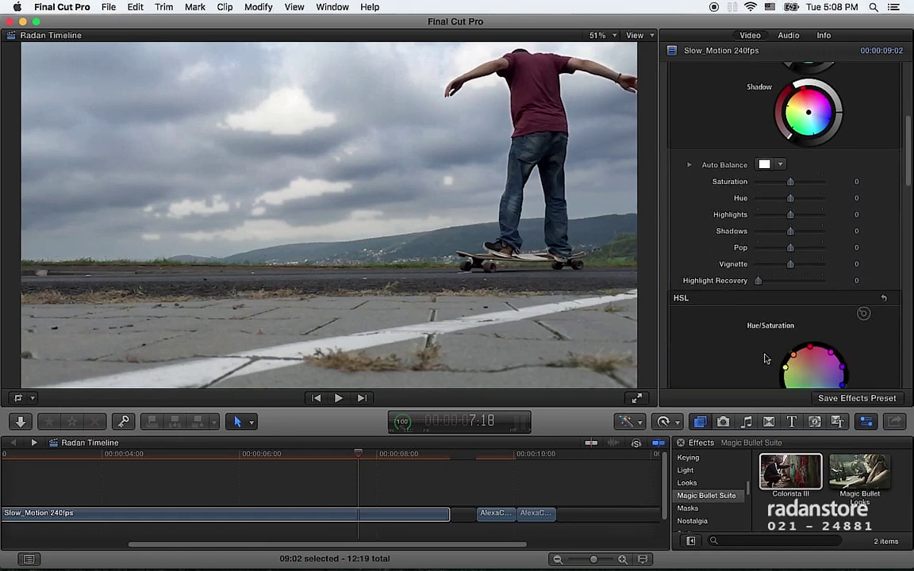
pyautogui.scroll(-2, 766, 359)
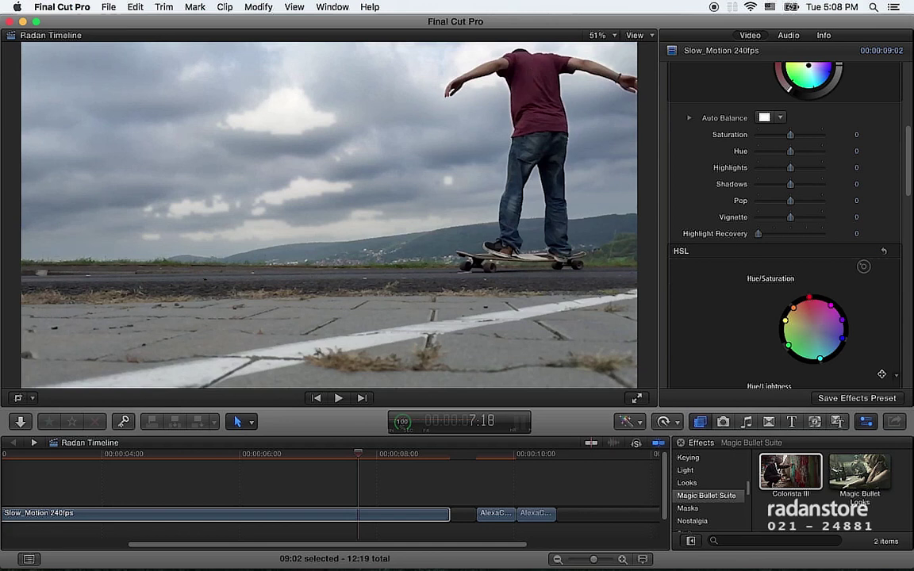
# - Pull the red handle outward on the Hue/Saturation wheel to boost red saturation
pyautogui.moveTo(810, 299); pyautogui.dragTo(810, 282)
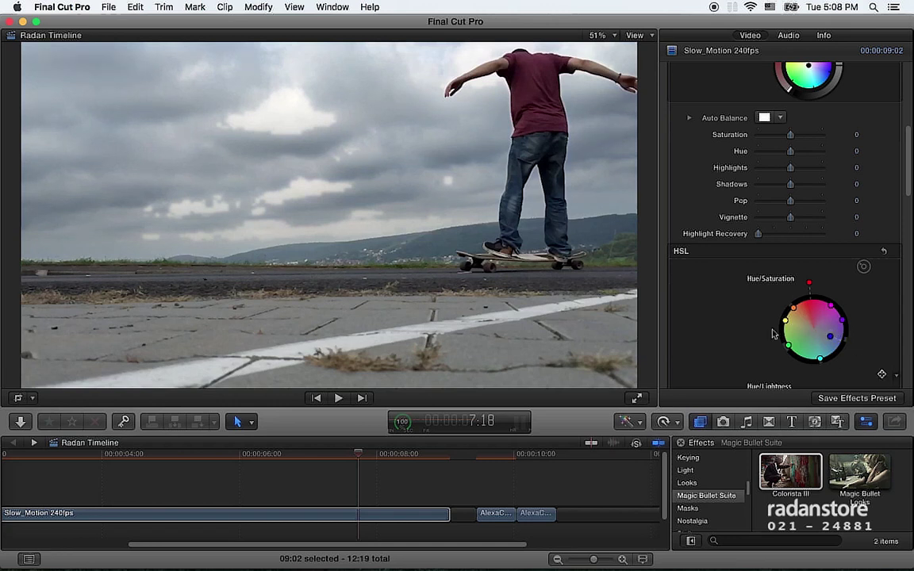
pyautogui.scroll(-1, 788, 346)
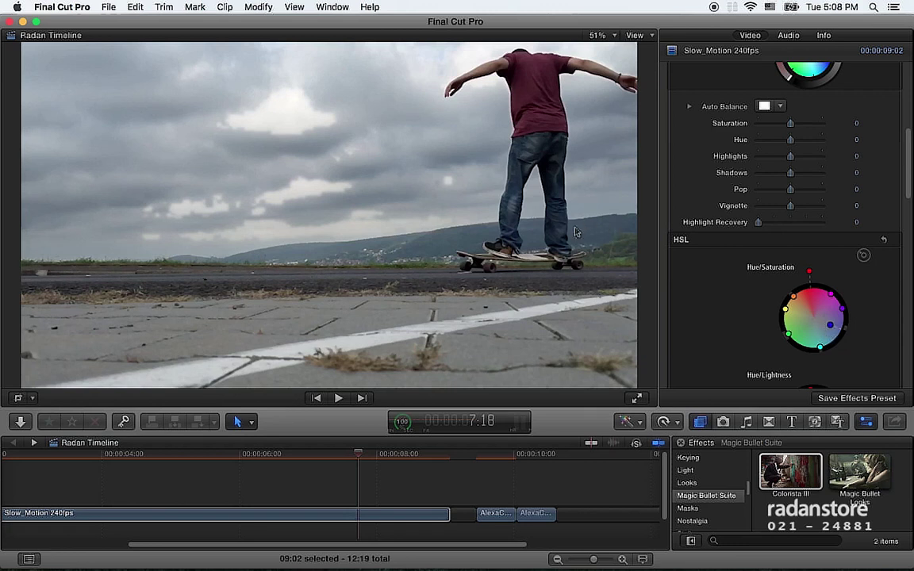
pyautogui.scroll(-2, 878, 326)
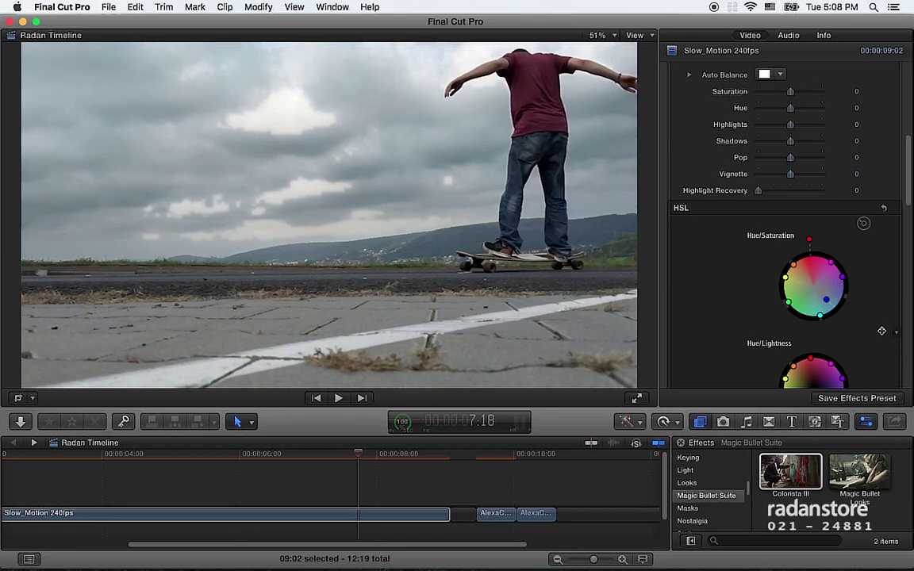
# - Nudge the blue hue, then undo the blue shift that turned the sky purple
pyautogui.moveTo(825, 300); pyautogui.dragTo(827, 293)
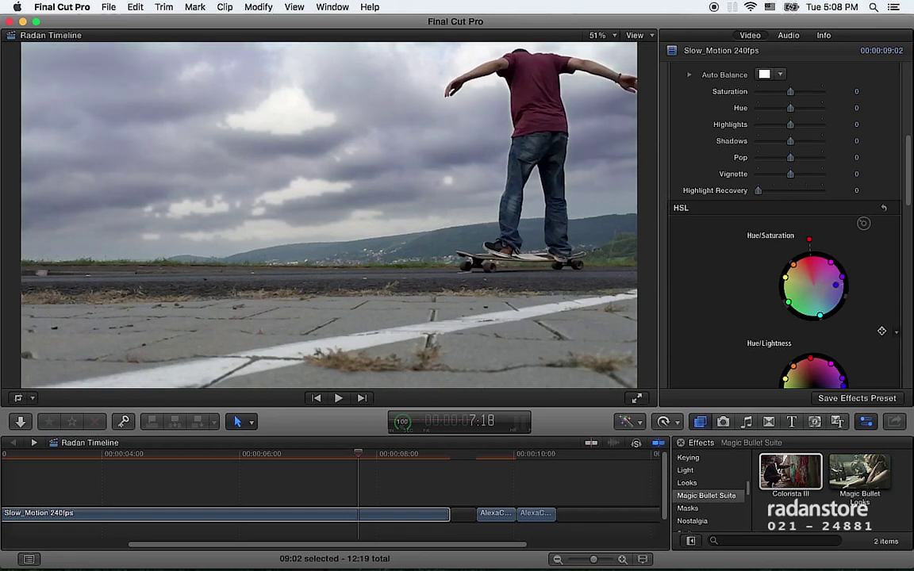
pyautogui.press('super+z')
pyautogui.press('super+shift+z')
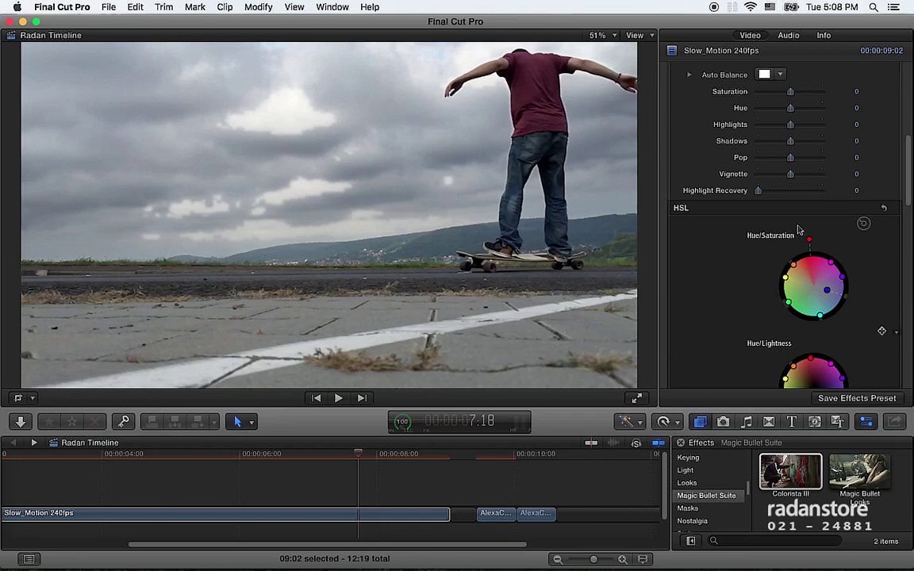
pyautogui.moveTo(910, 198); pyautogui.dragTo(910, 127)
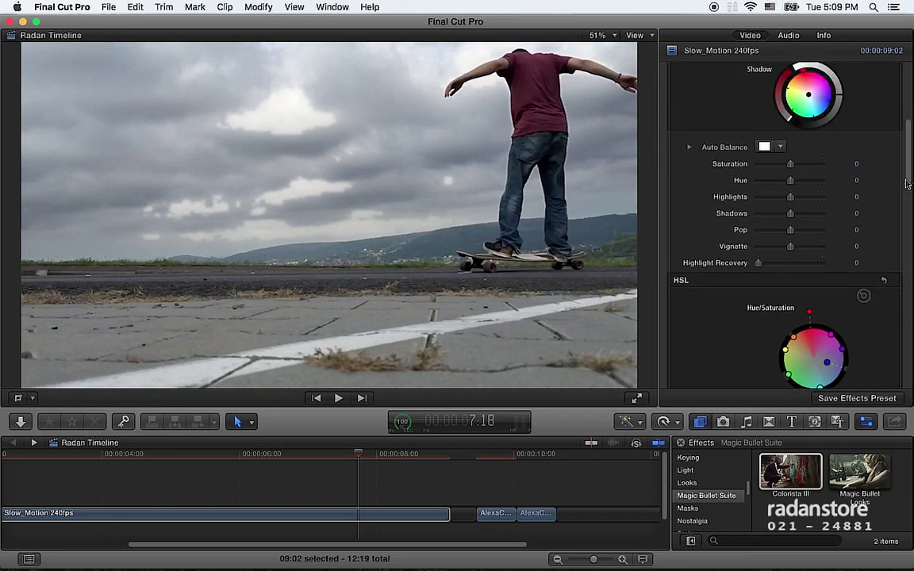